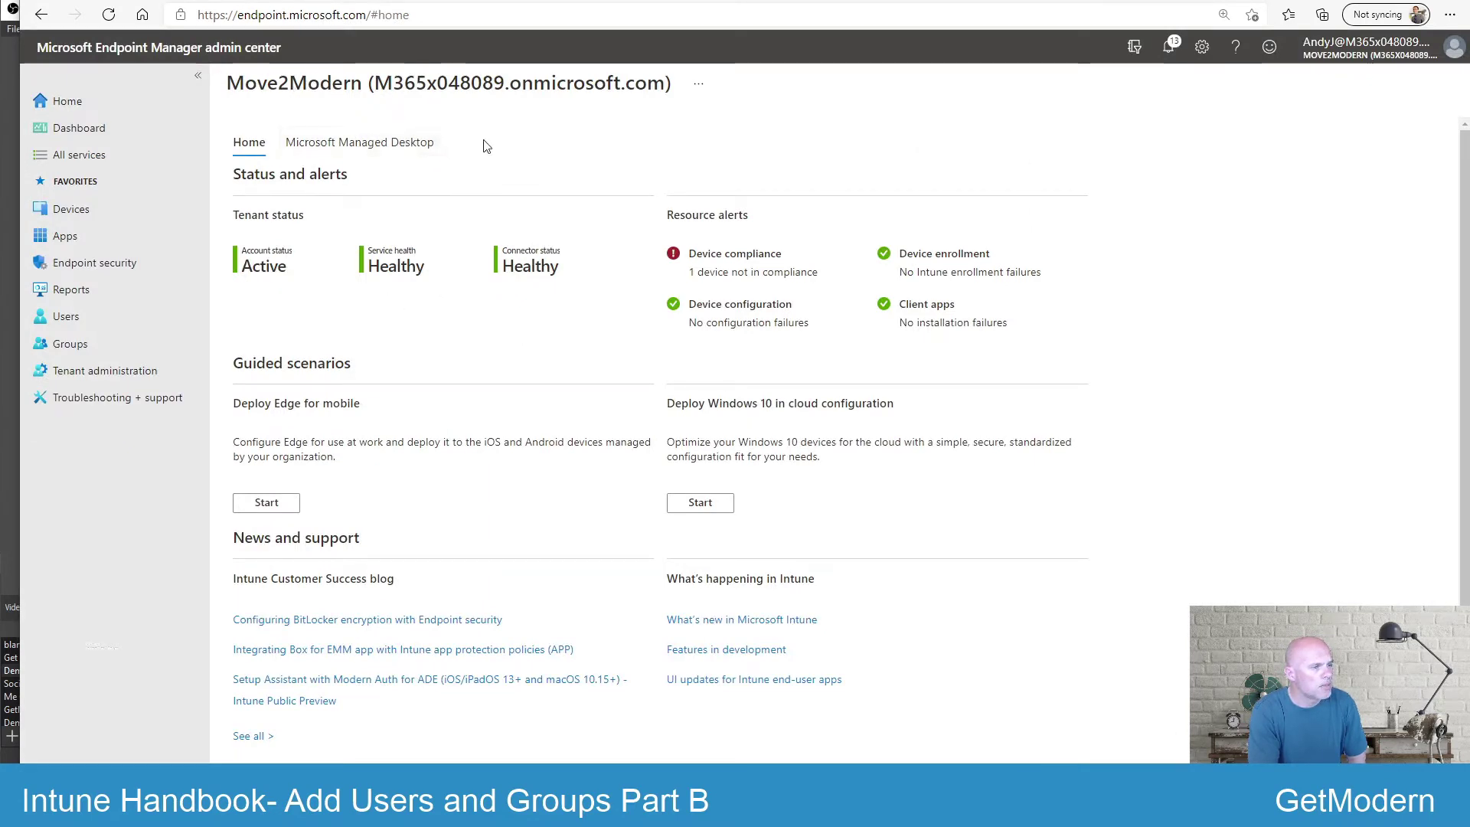
Create a Security group named 'test user group' with Assigned membership.
left_click(76, 344)
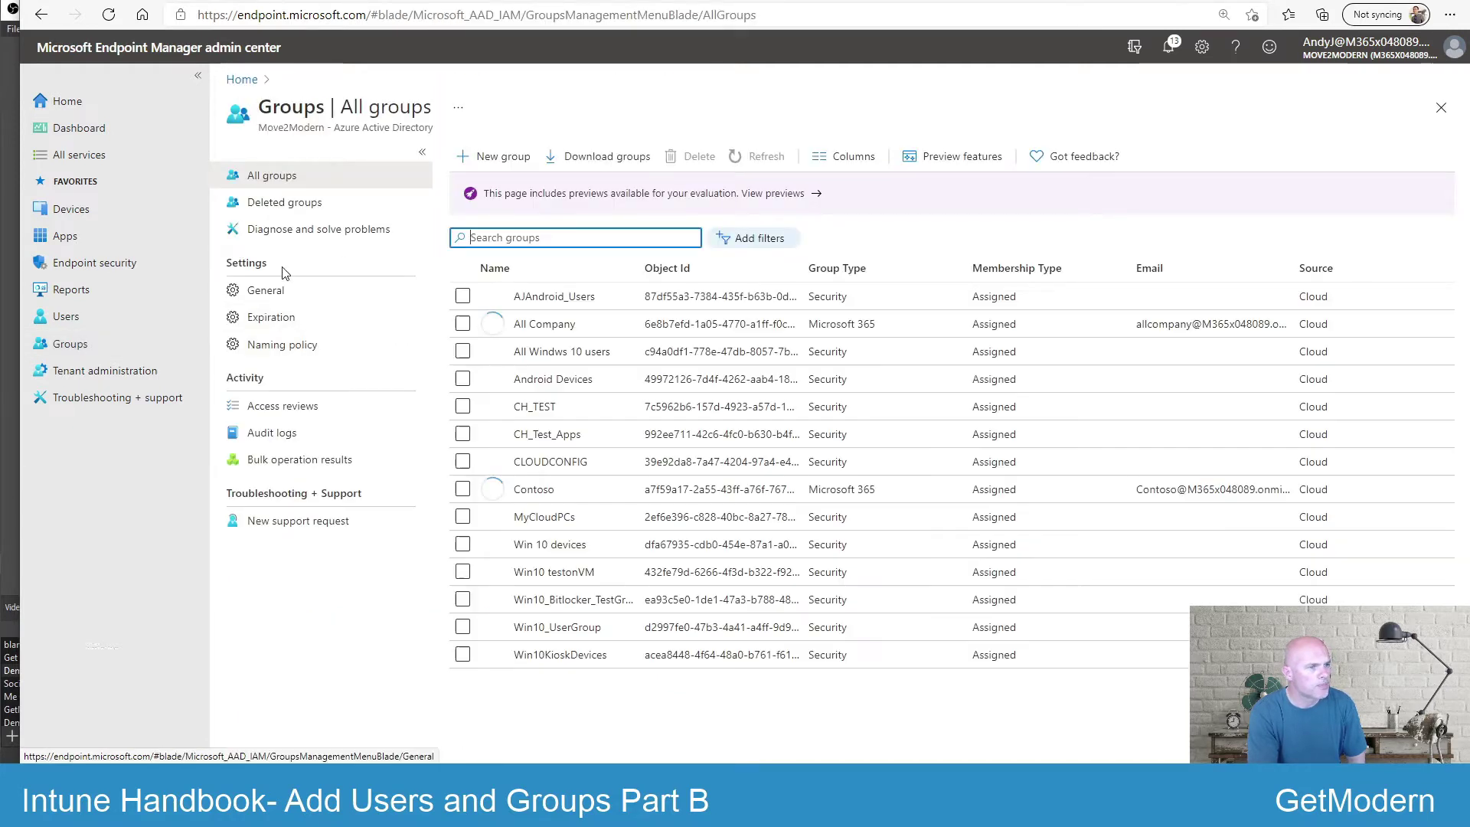
left_click(501, 159)
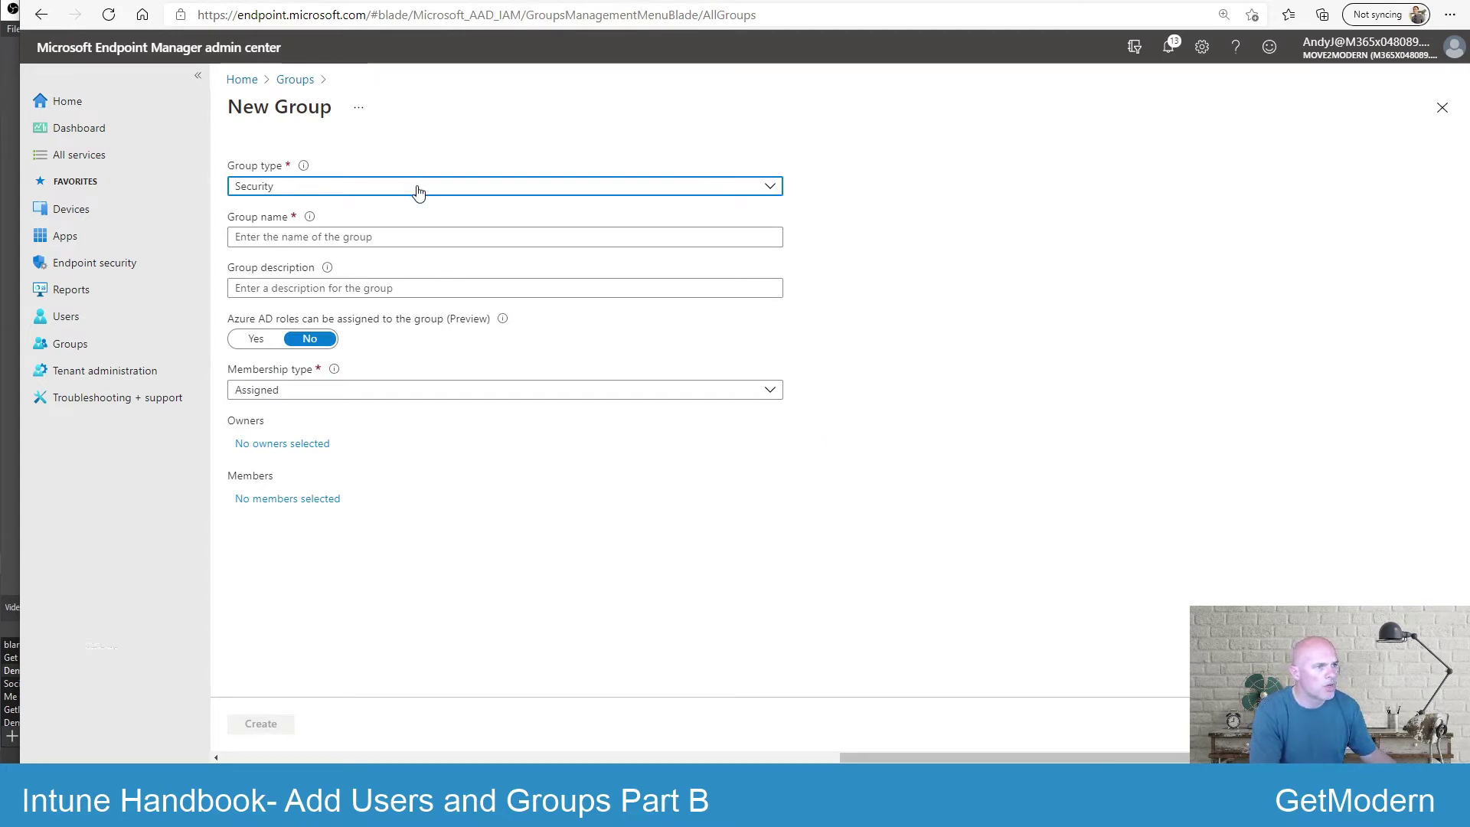
left_click(416, 189)
left_click(460, 193)
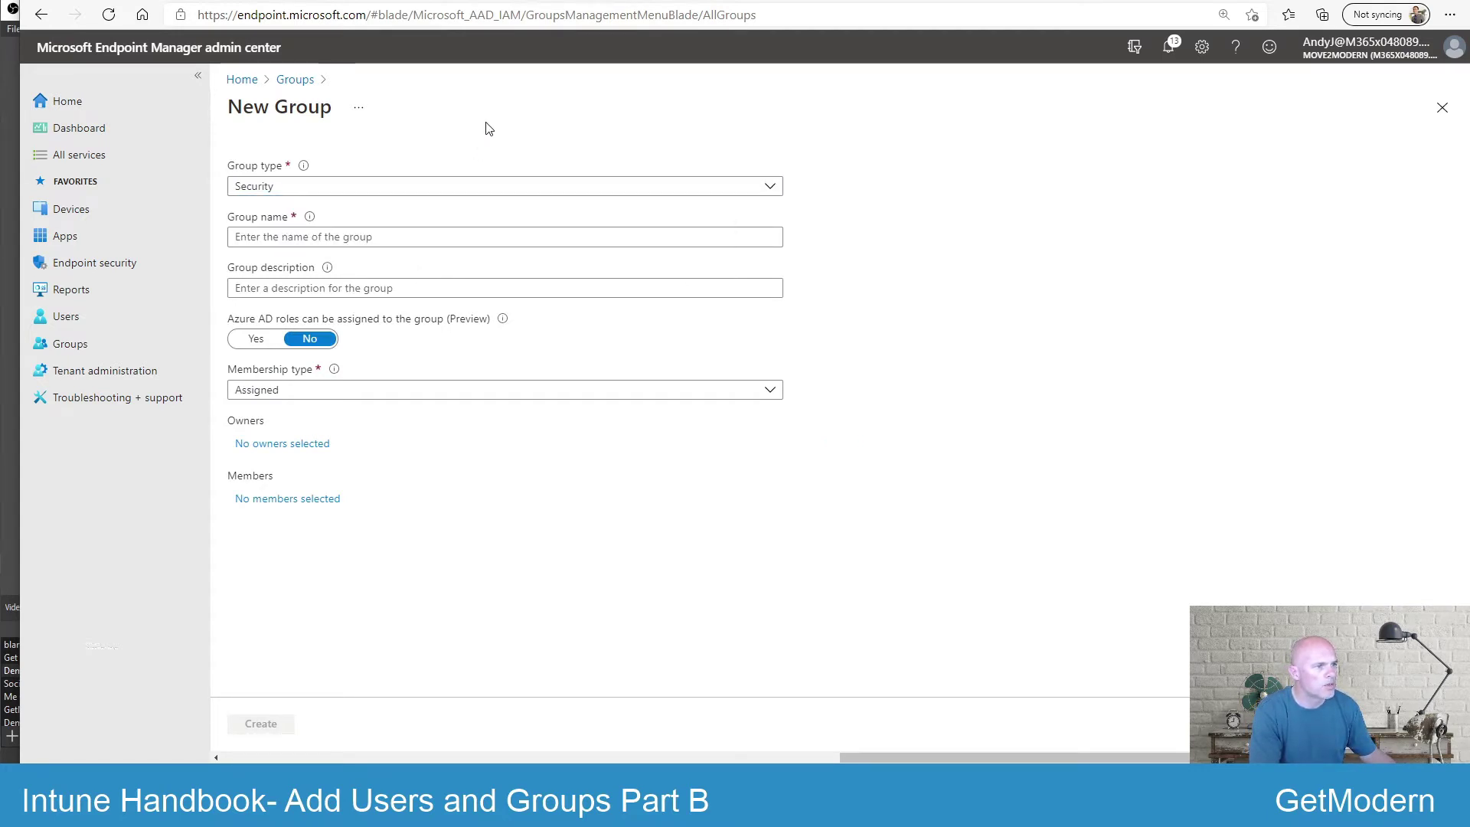
left_click(403, 242)
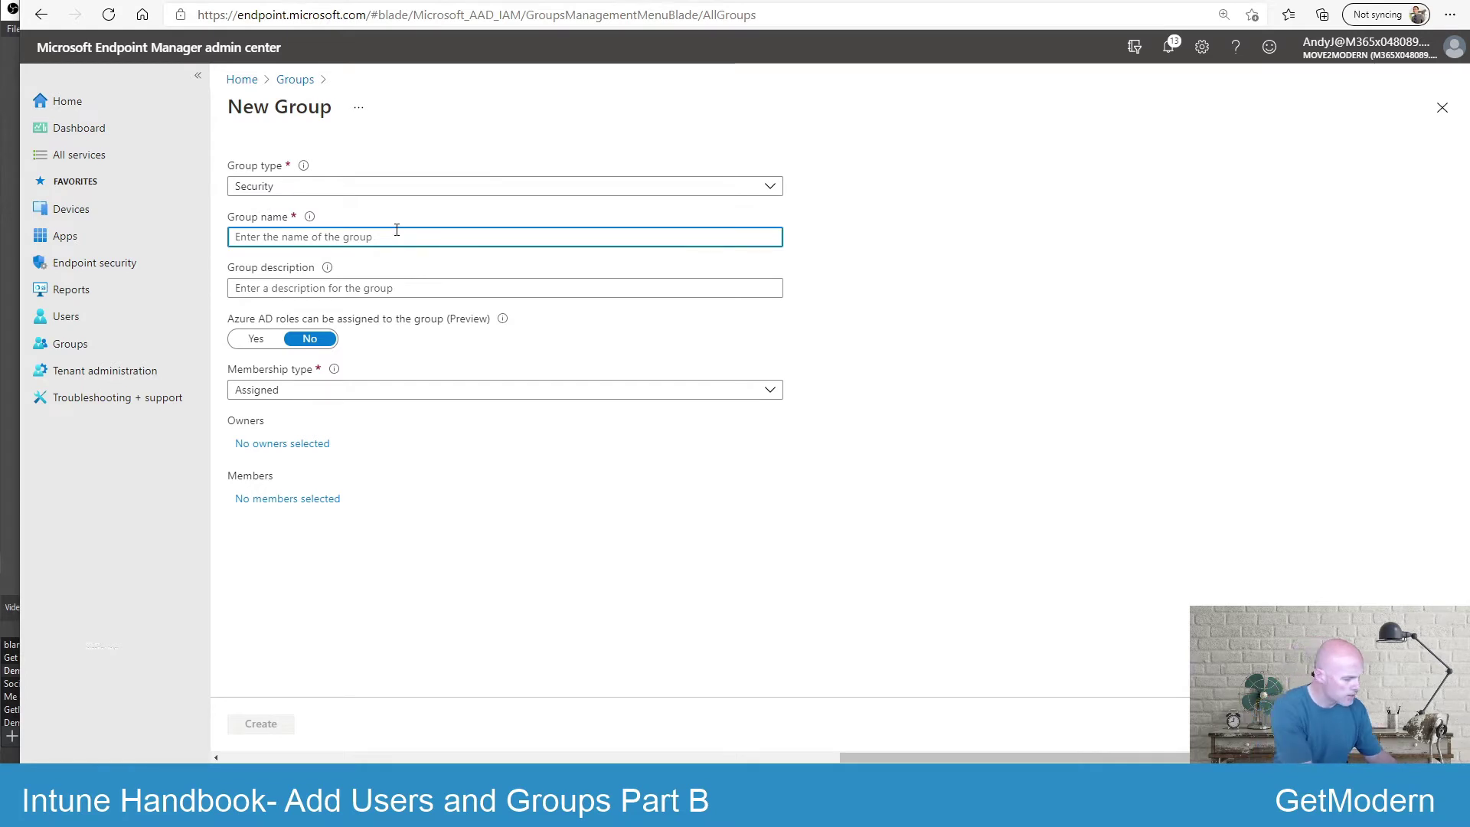
type("test user group")
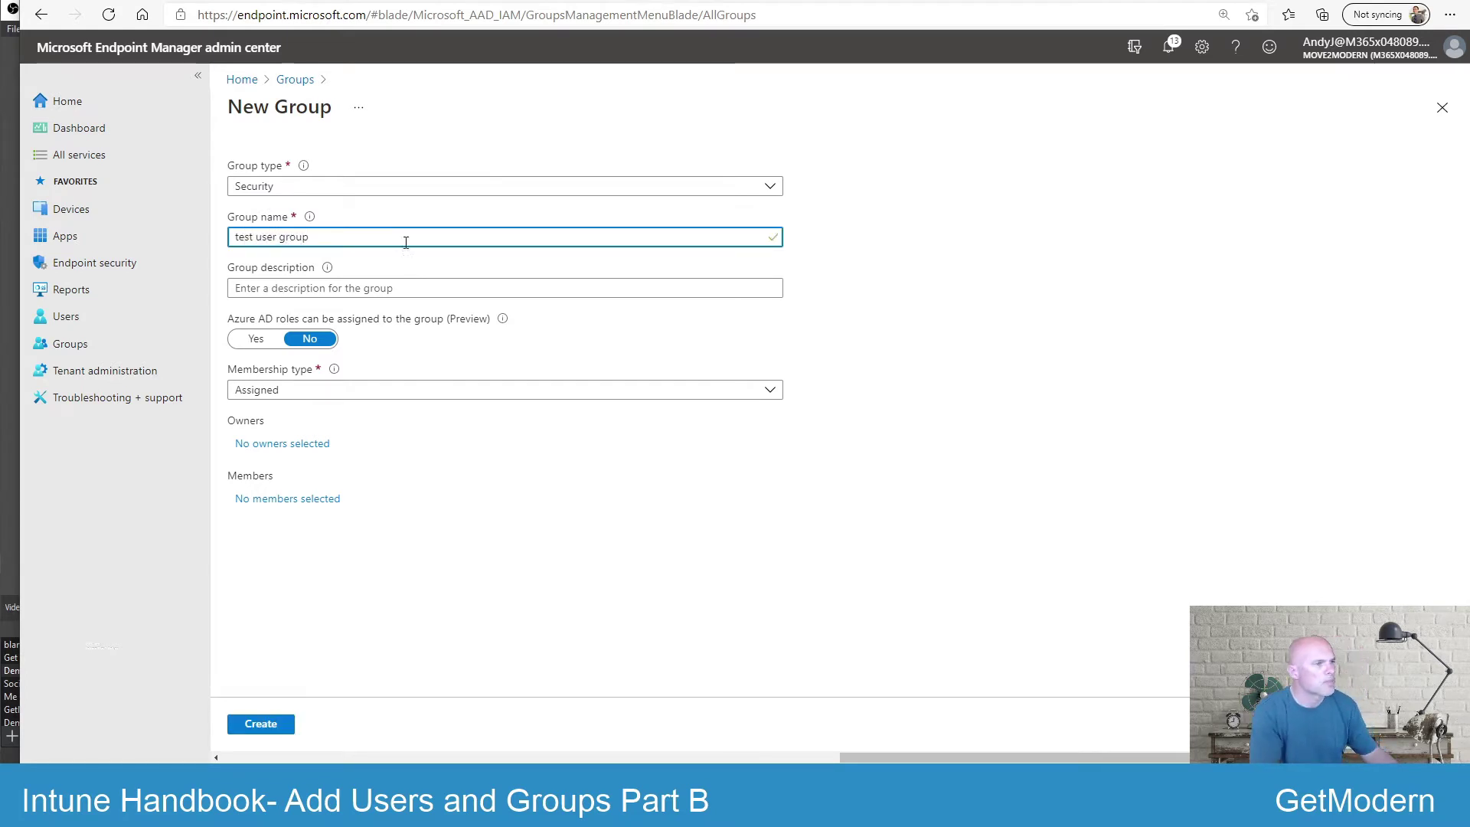
left_click(395, 392)
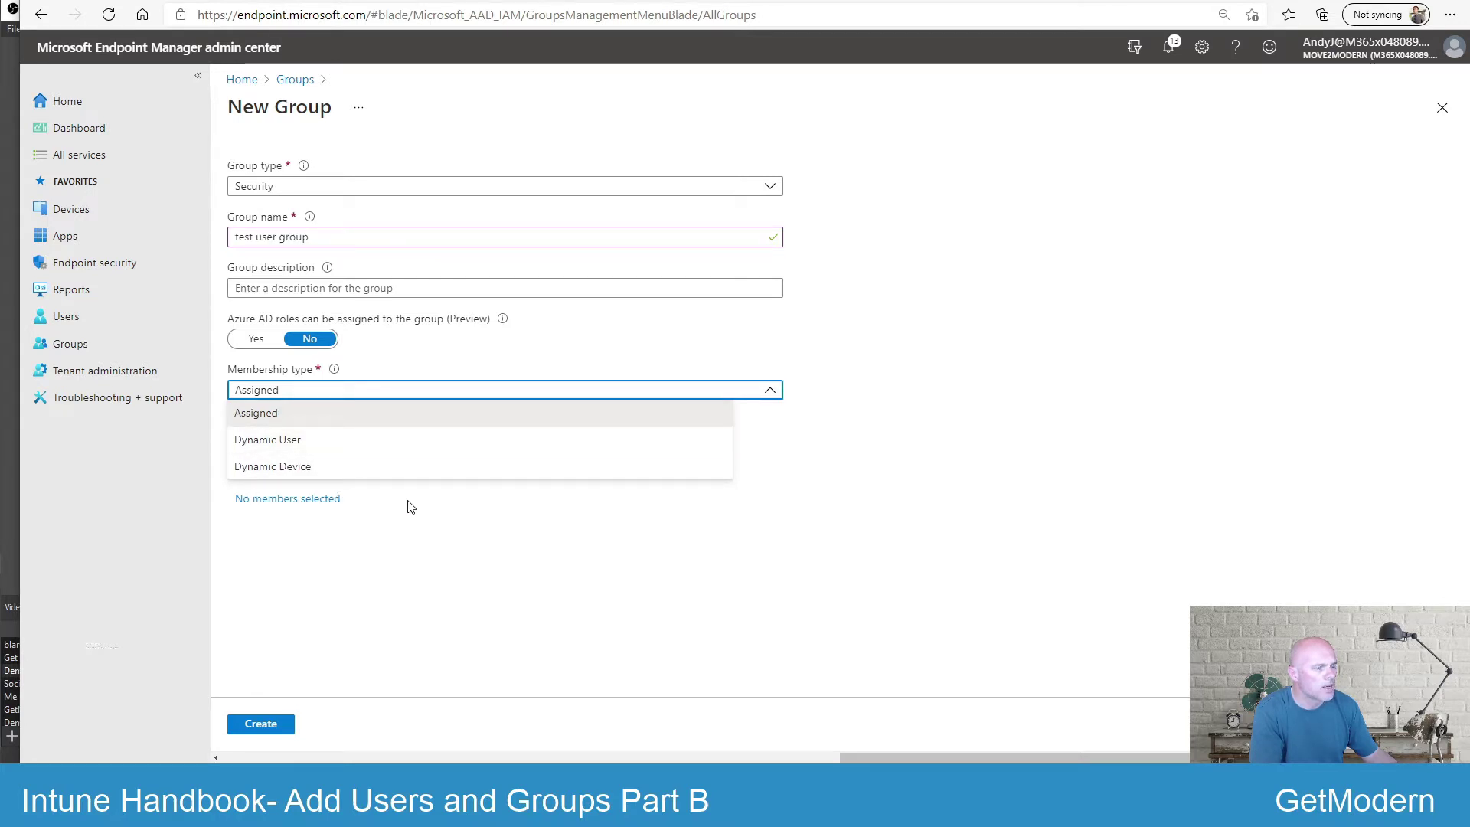
left_click(387, 392)
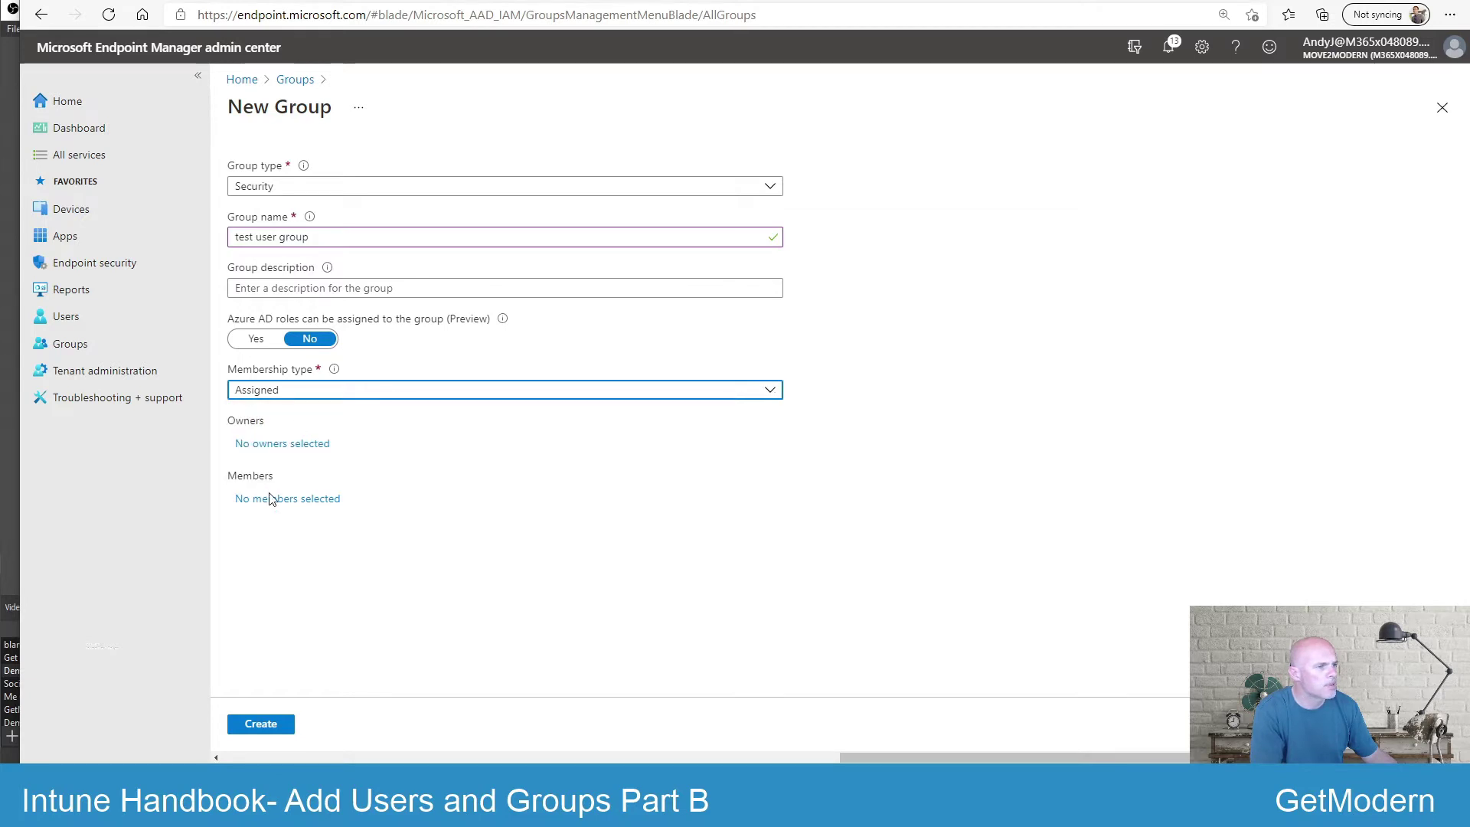
left_click(260, 724)
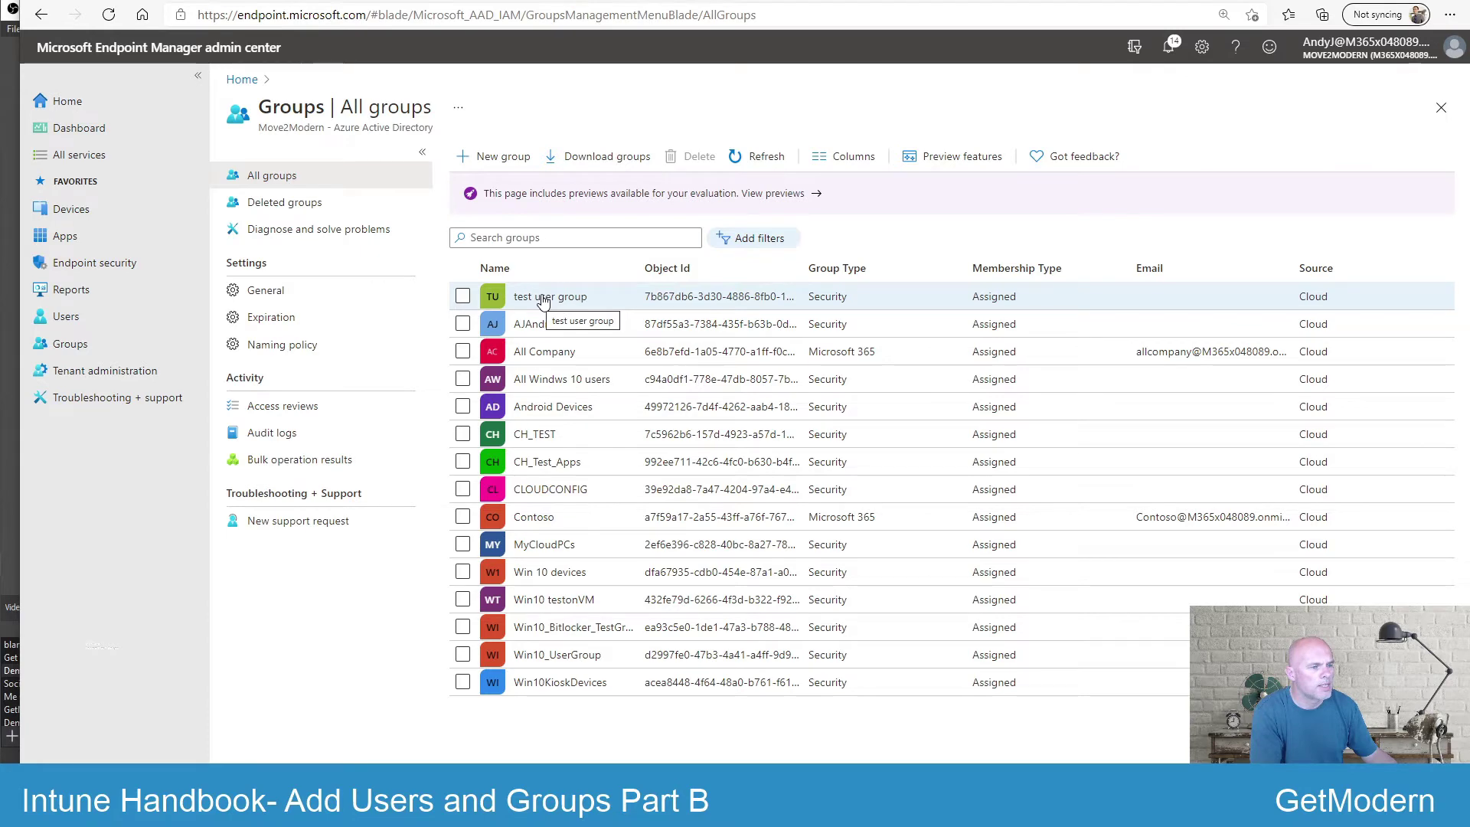
Add one user as a direct member on test user group's Members page, then show All users.
left_click(543, 298)
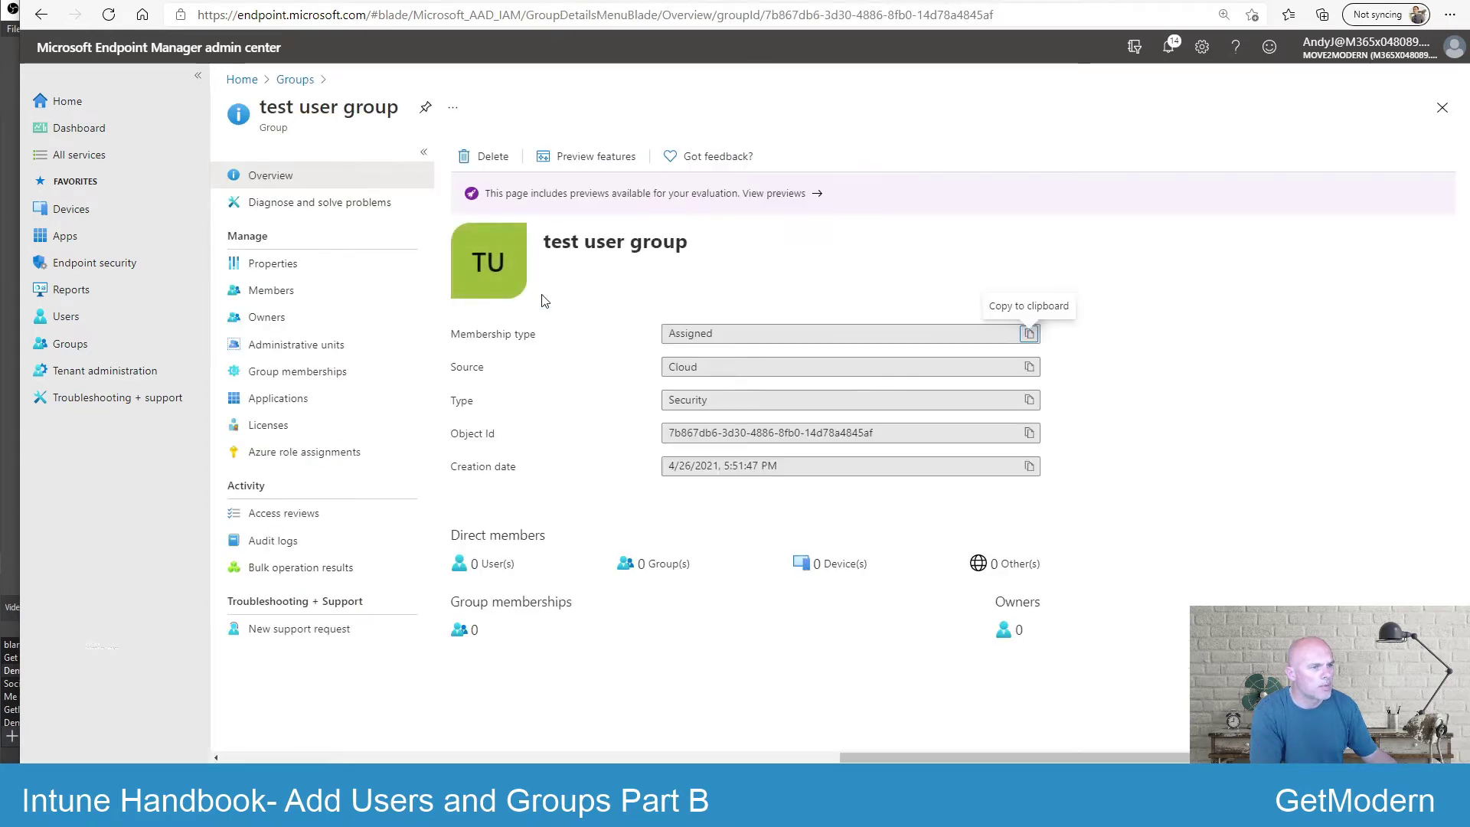
left_click(297, 299)
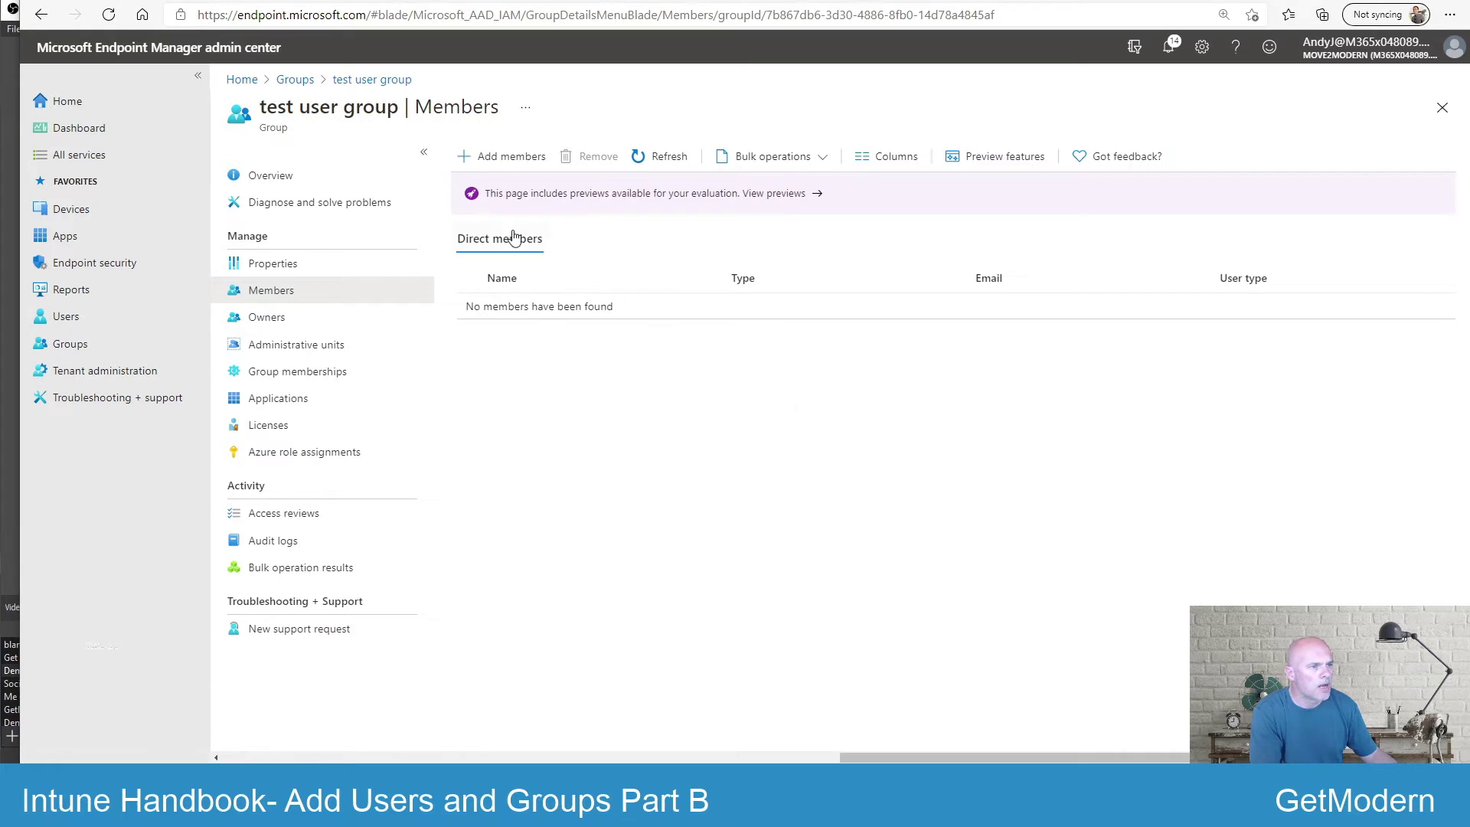
left_click(511, 161)
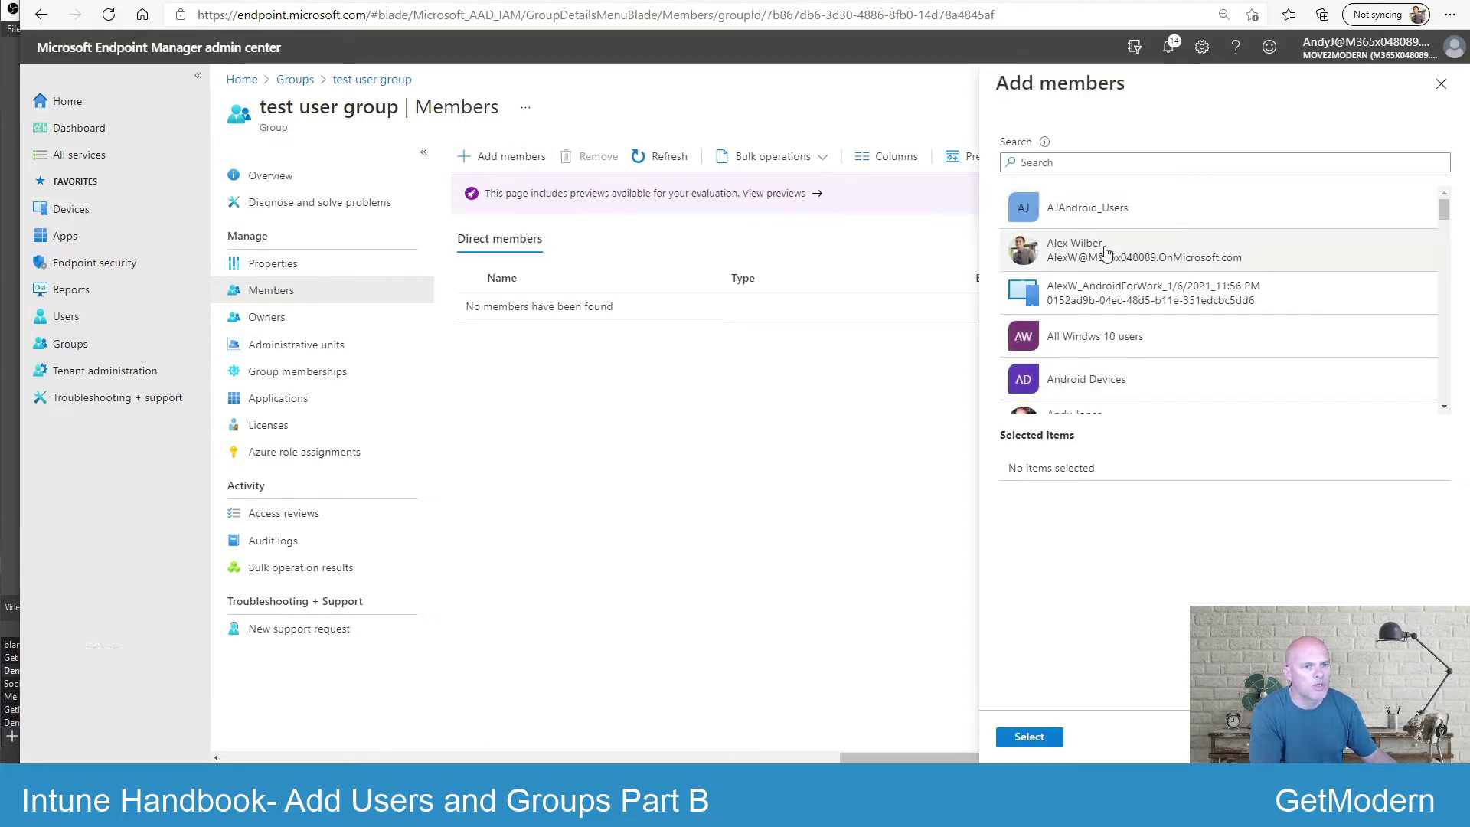
left_click(1094, 260)
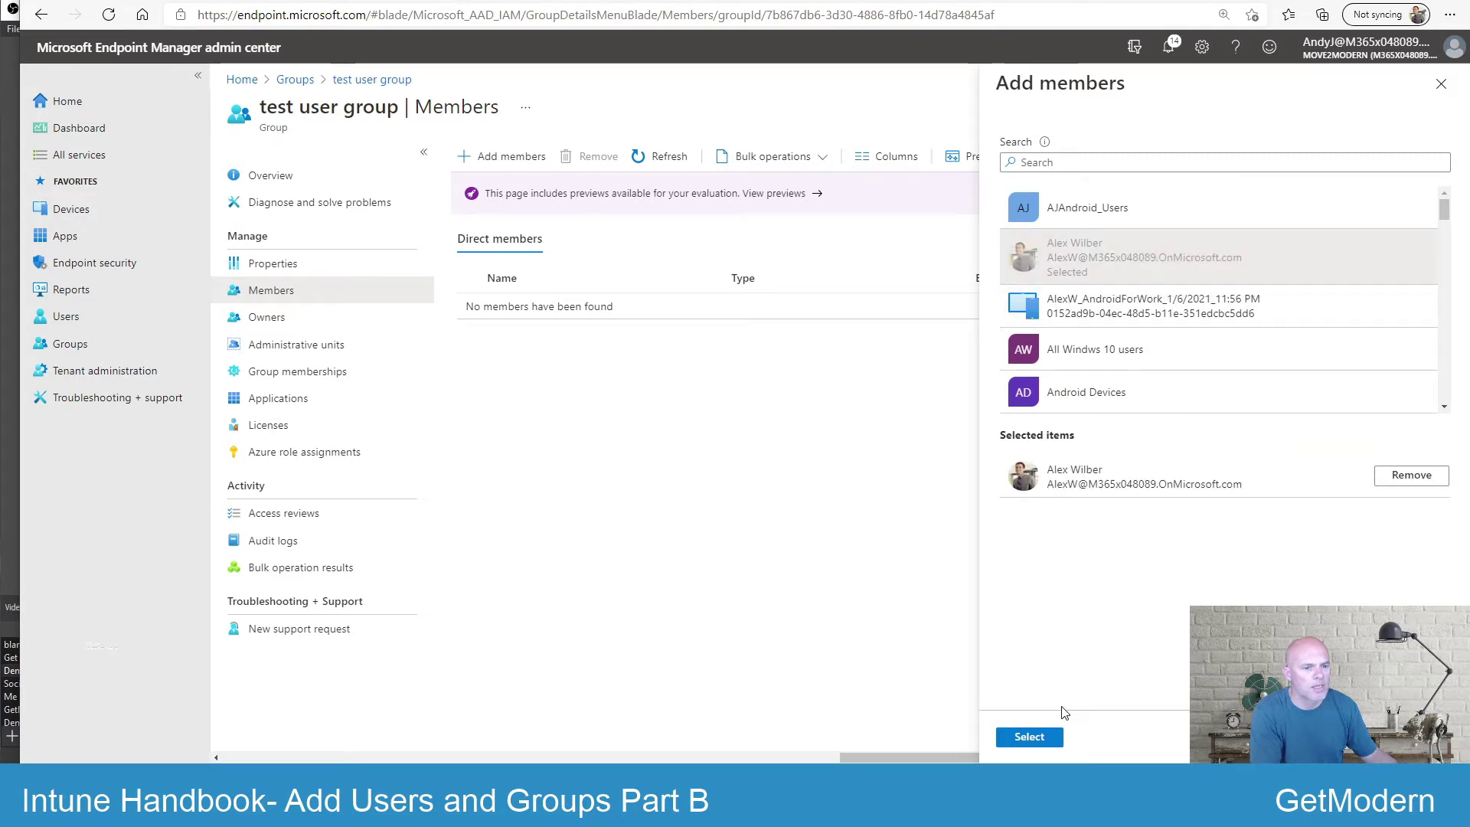
left_click(1029, 736)
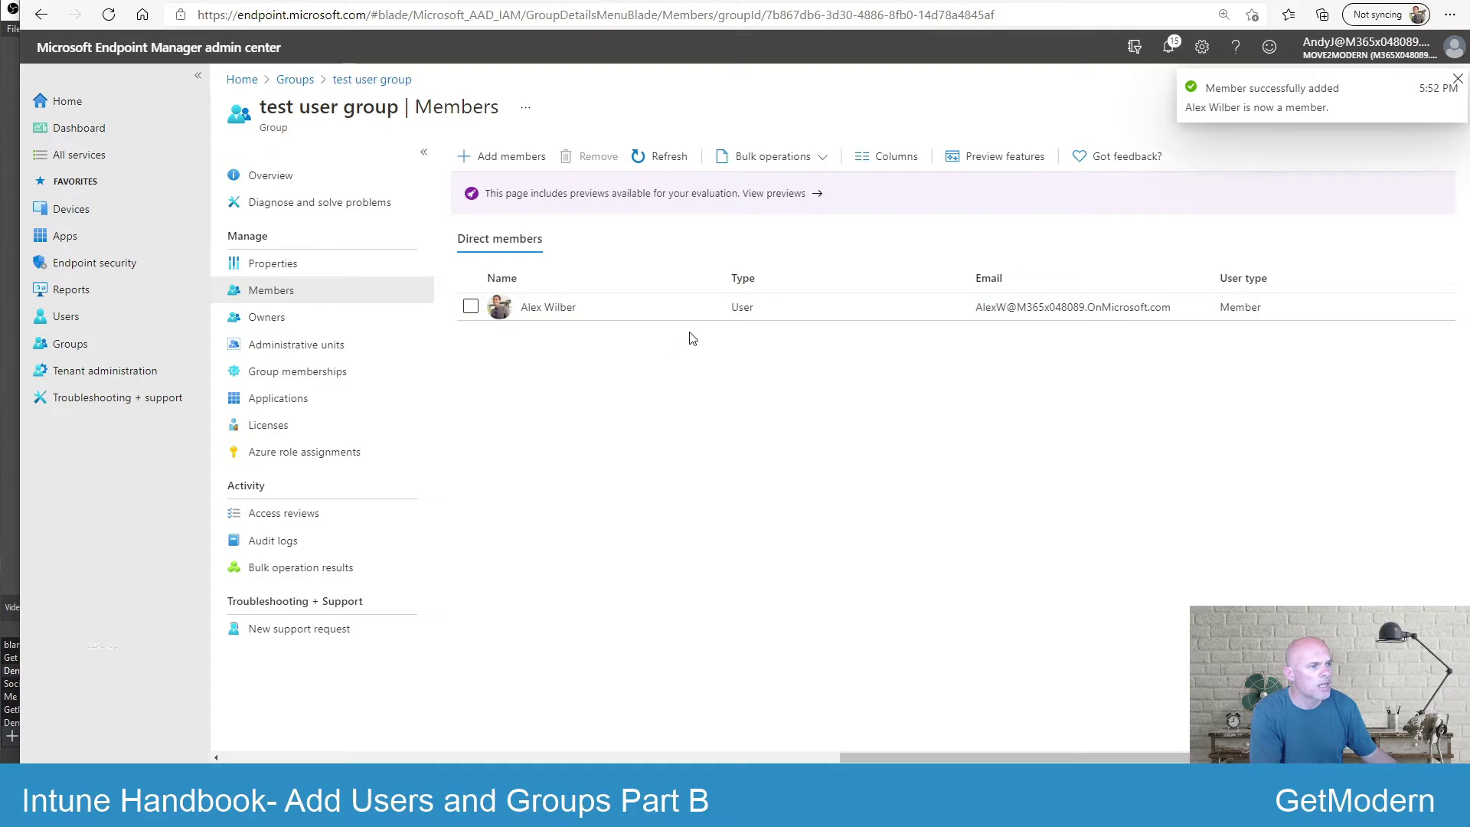
left_click(84, 318)
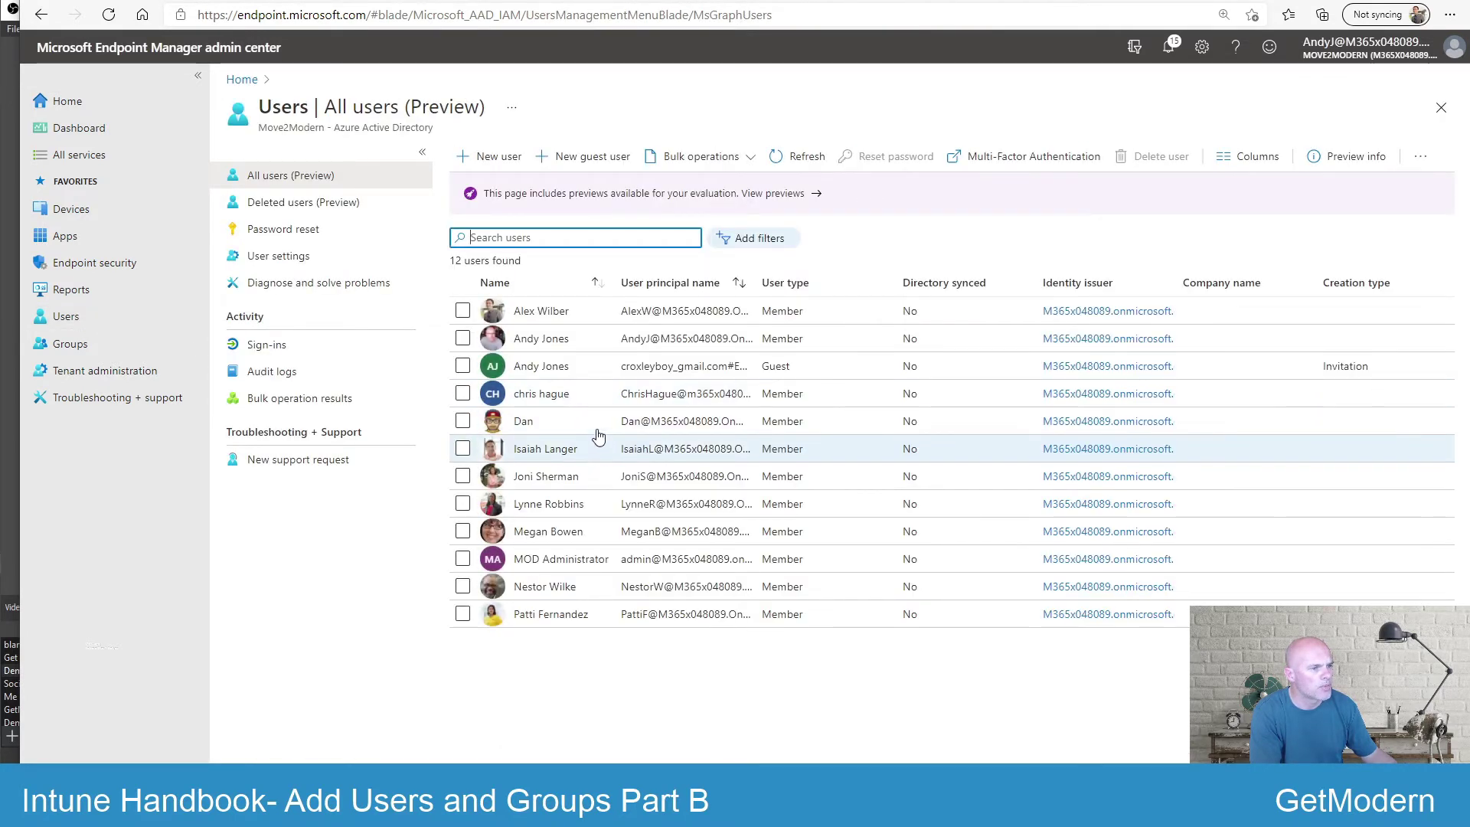
From a second user's Groups page, add a membership in 'test user group' found by searching 'test'.
left_click(523, 421)
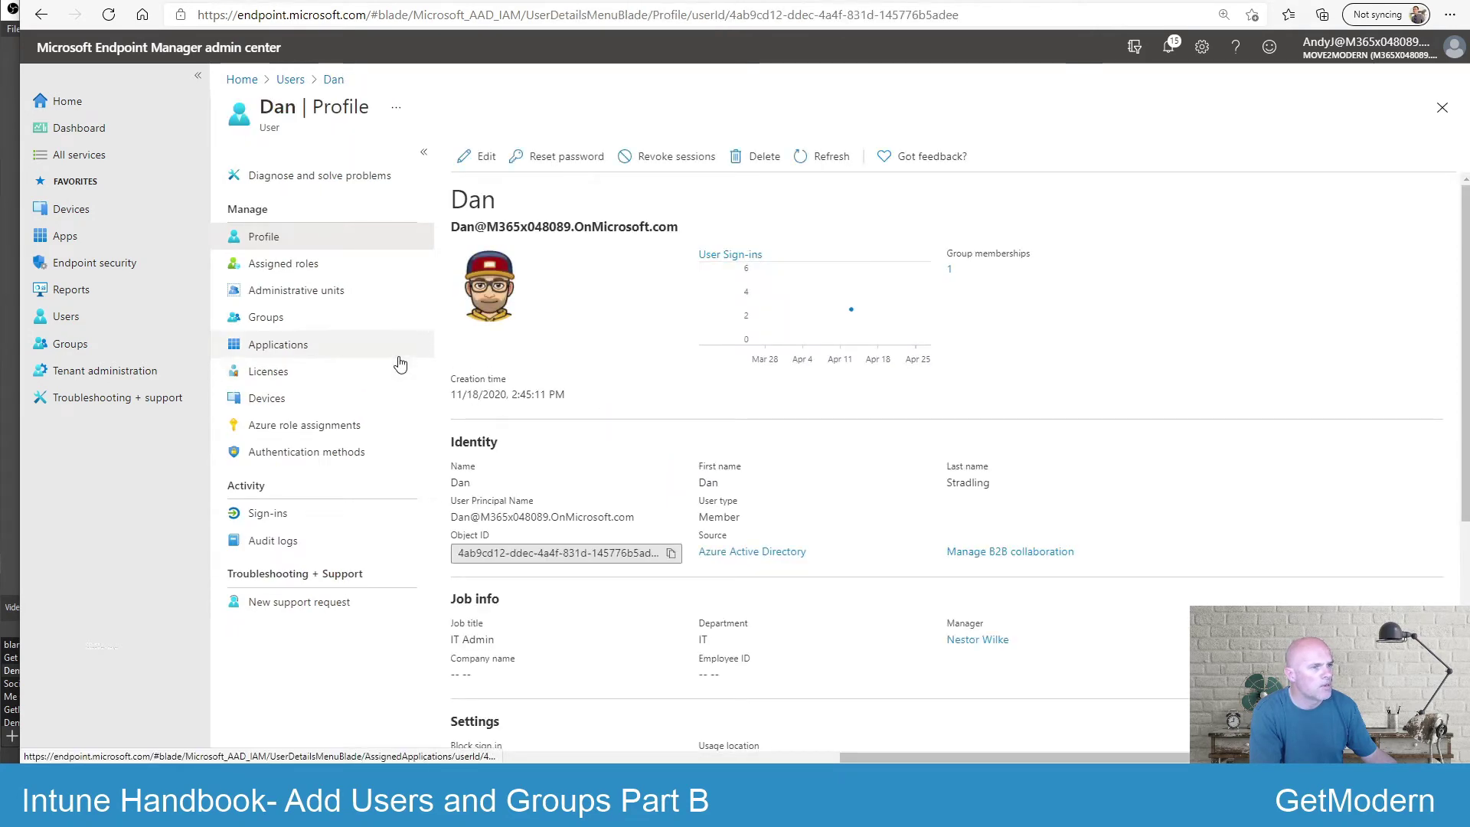
left_click(353, 318)
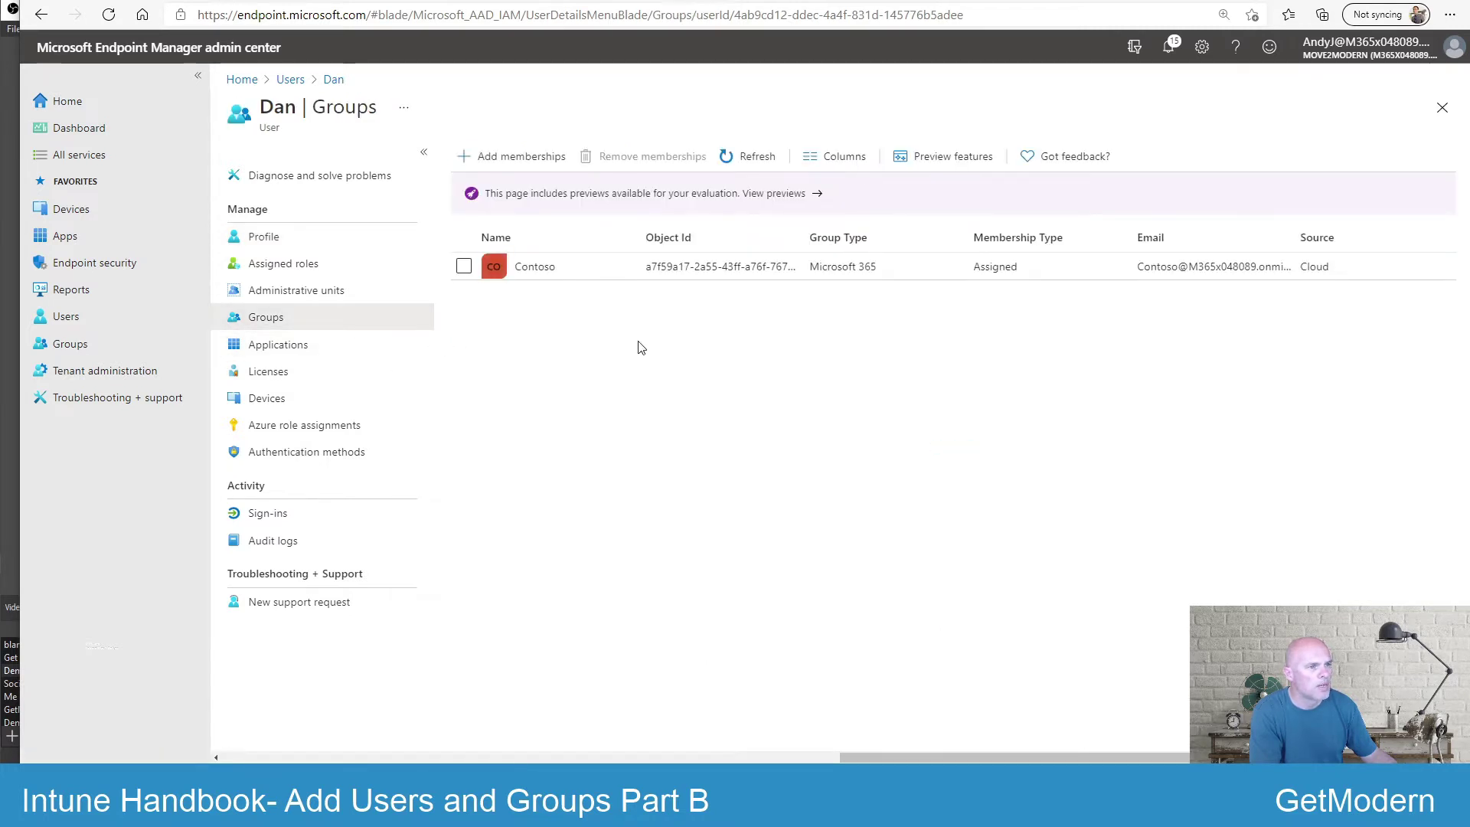
left_click(509, 157)
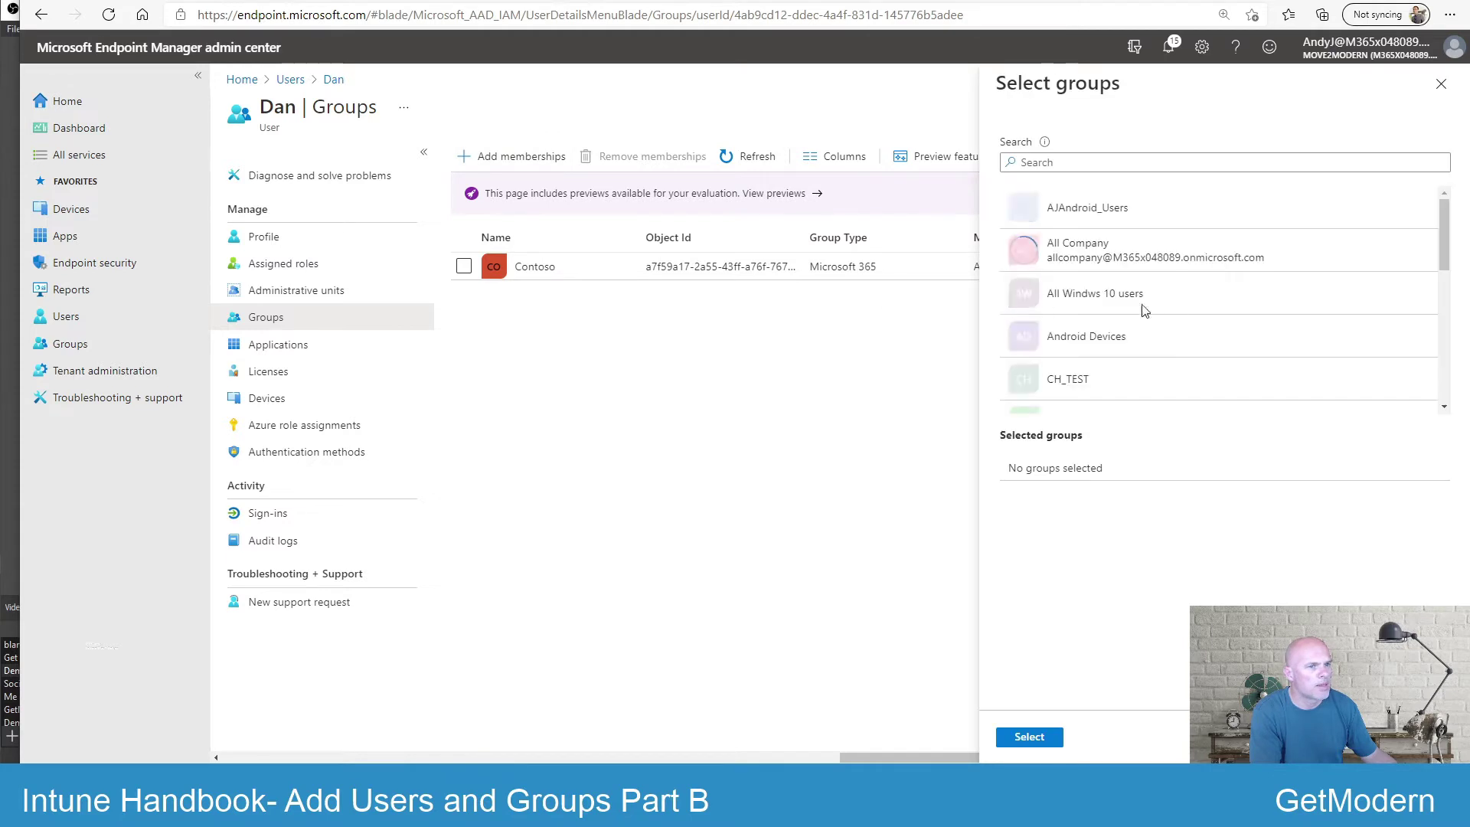
scroll(1159, 276, "down", 5)
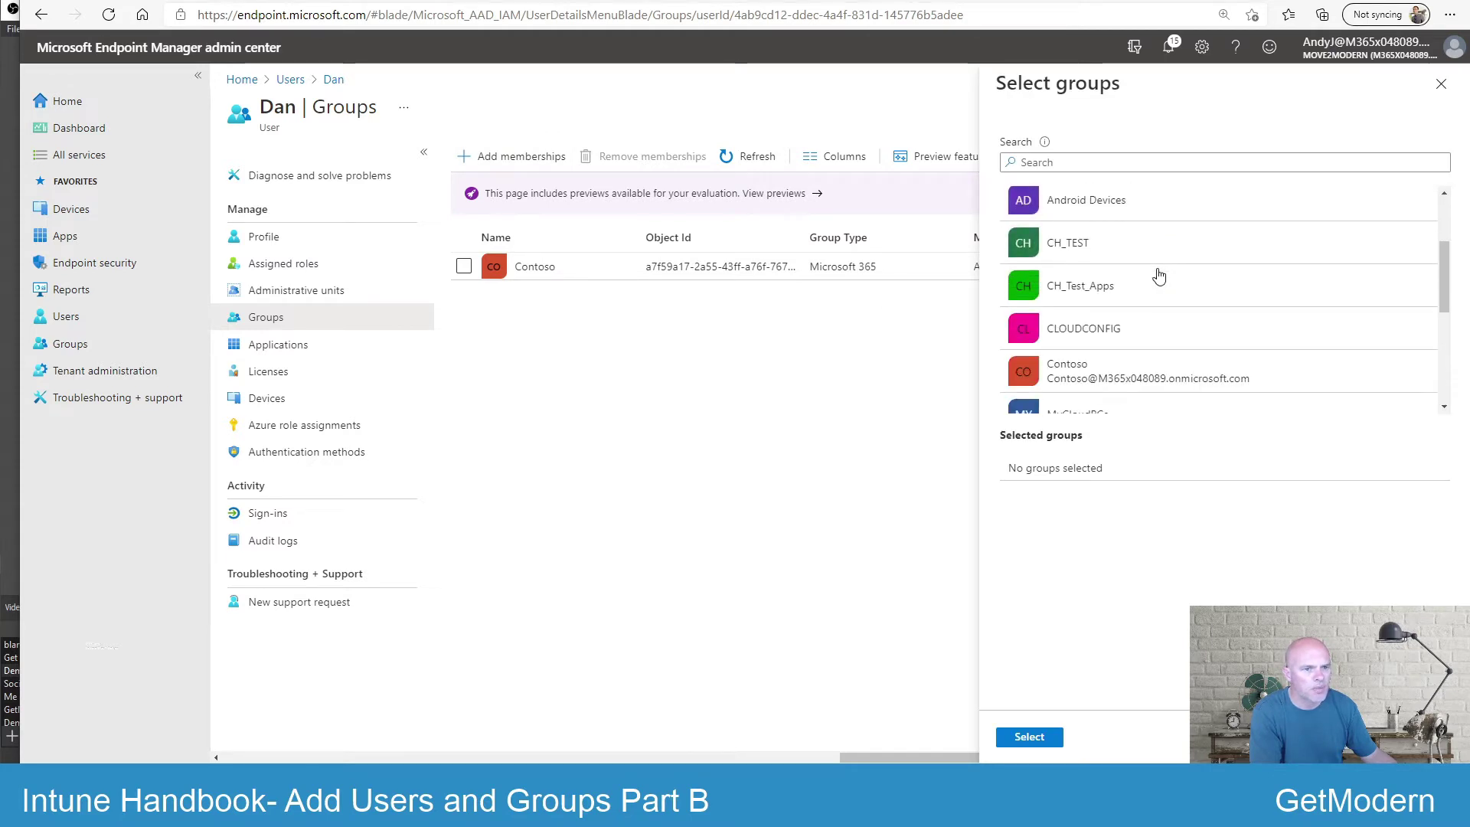
left_click(1145, 163)
type("test")
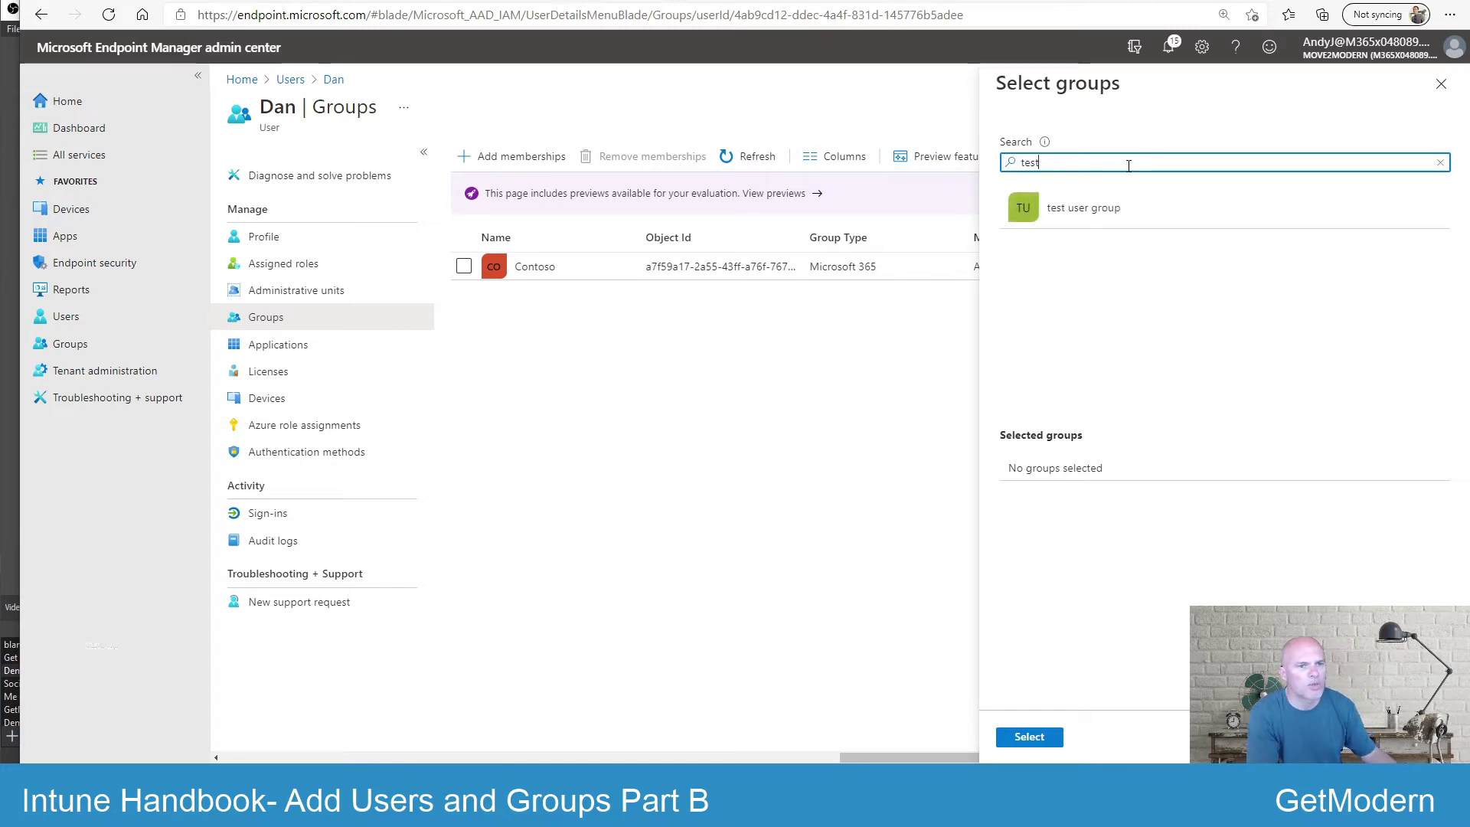
left_click(1104, 208)
left_click(1030, 736)
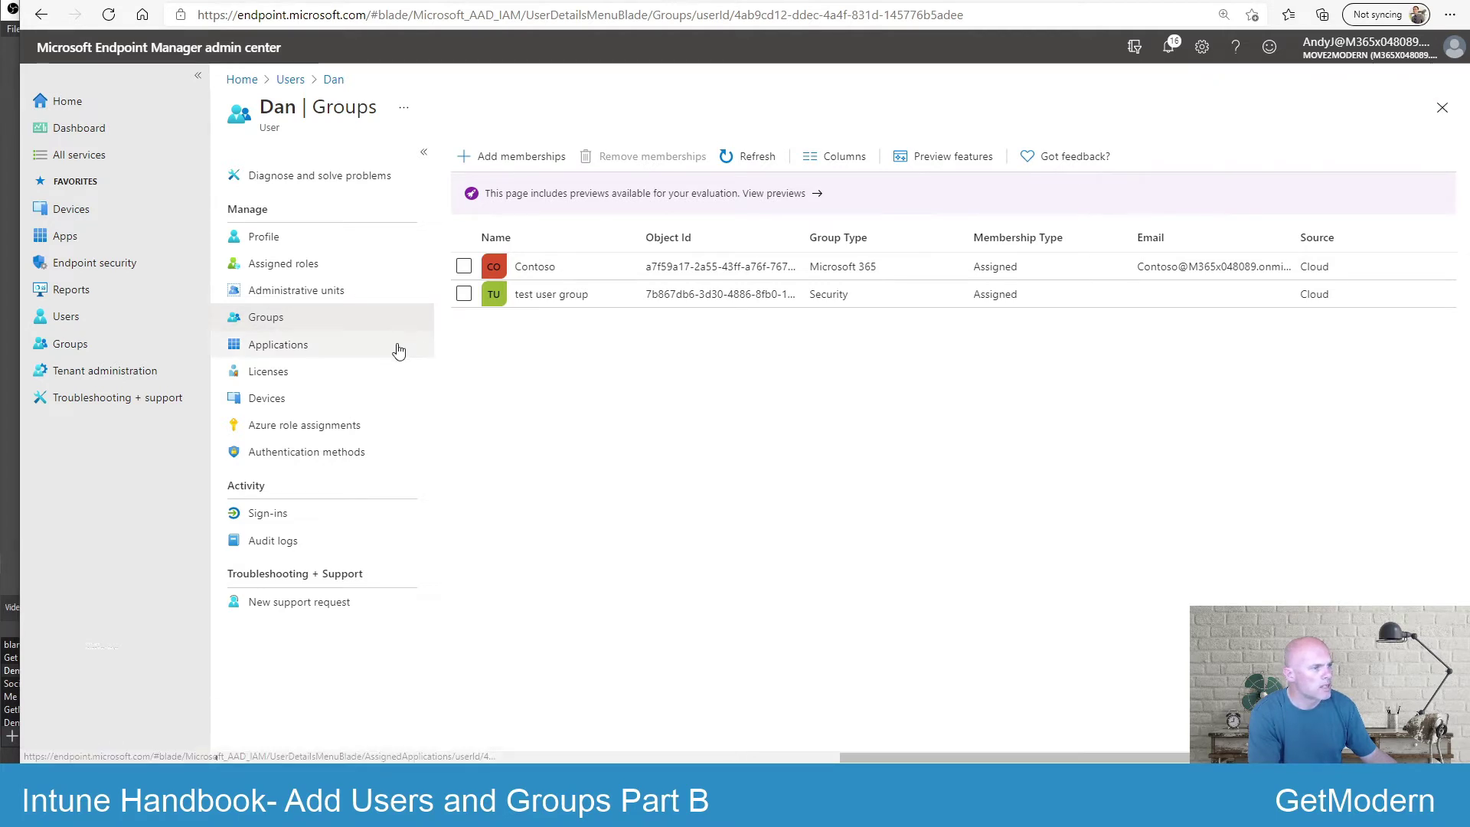
left_click(83, 344)
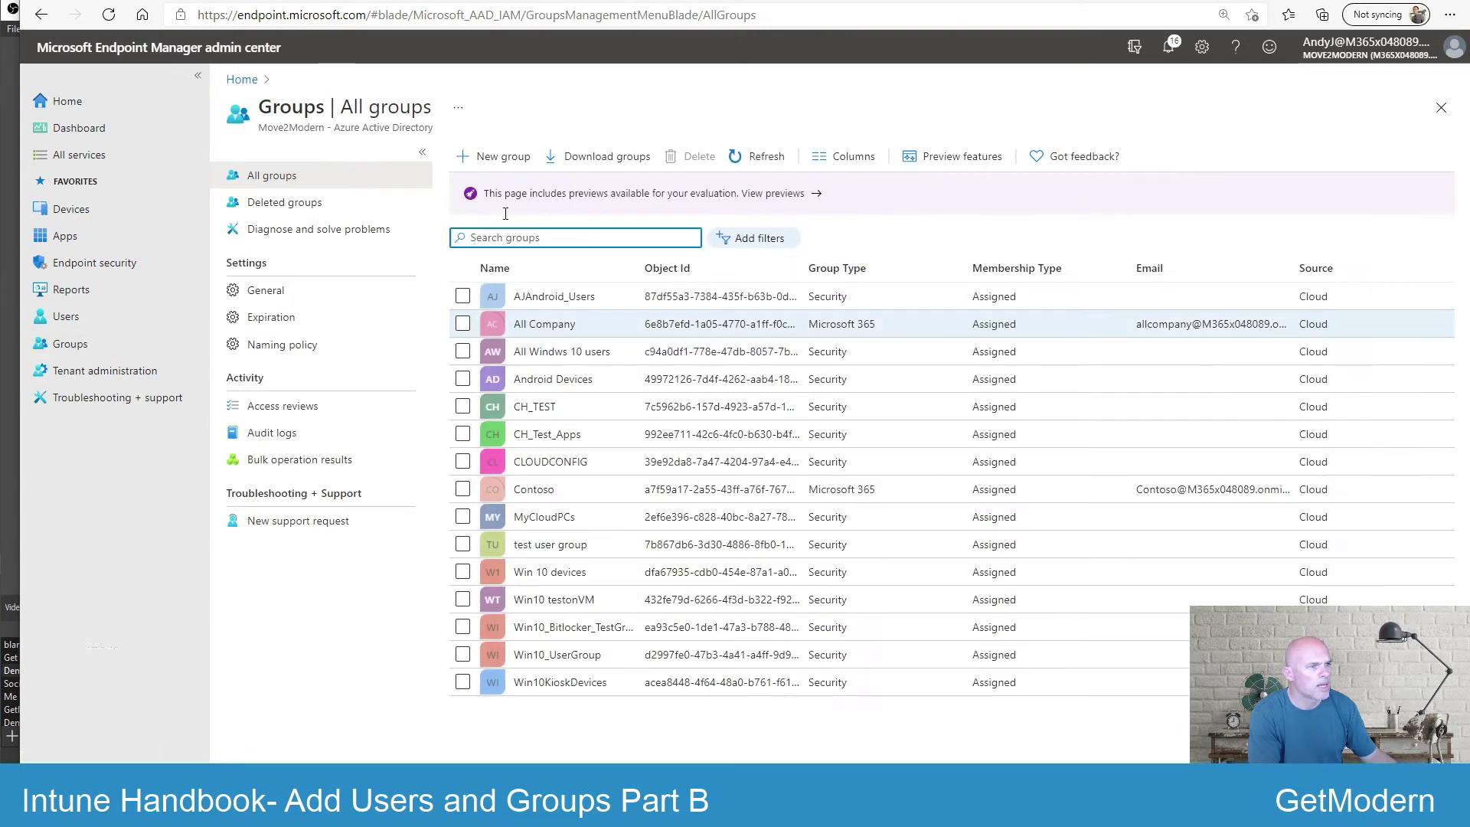
Start a new group named 'test dynamic group' with Dynamic User membership and begin its query.
left_click(503, 157)
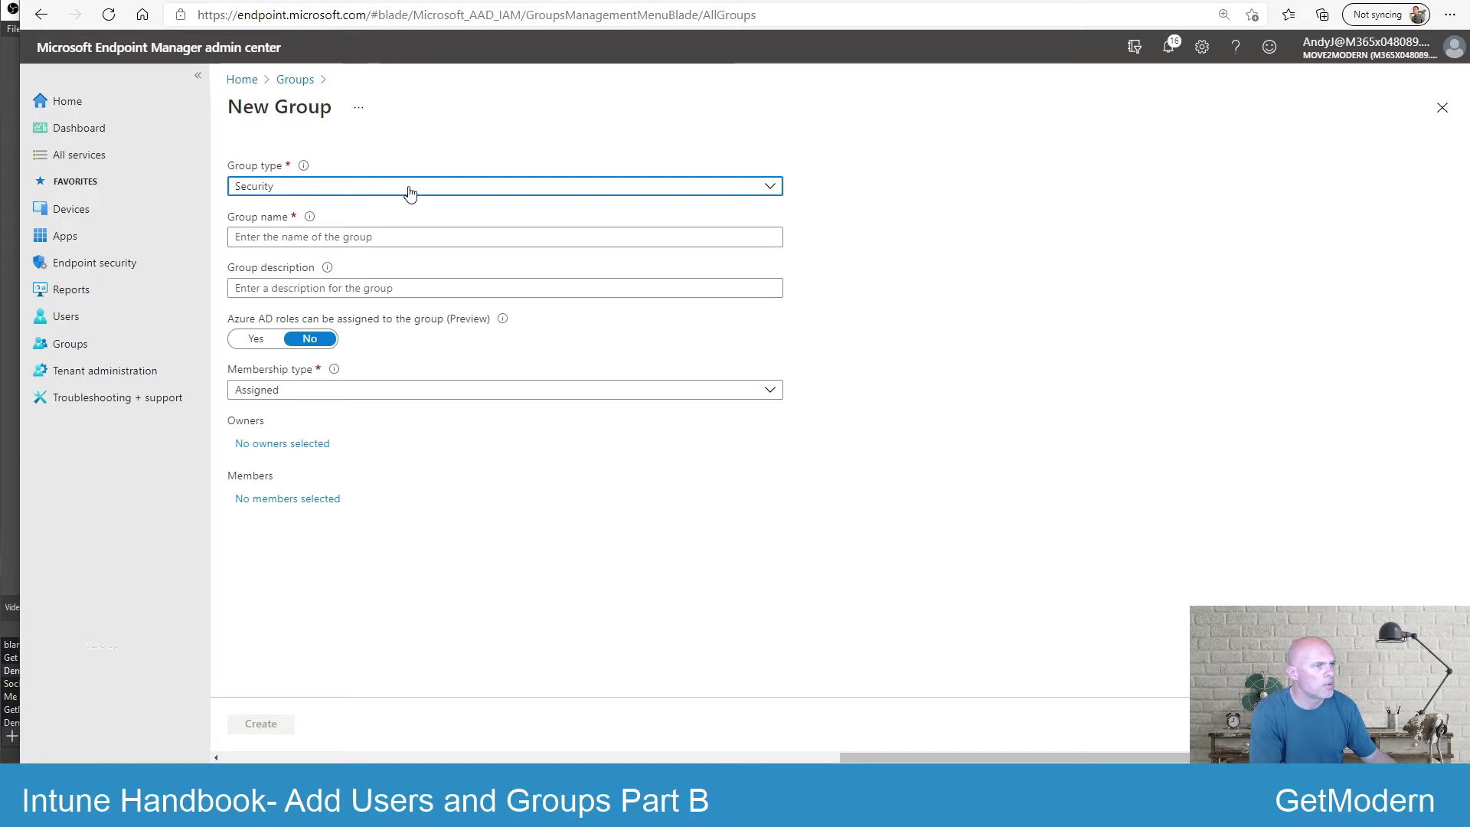
left_click(414, 239)
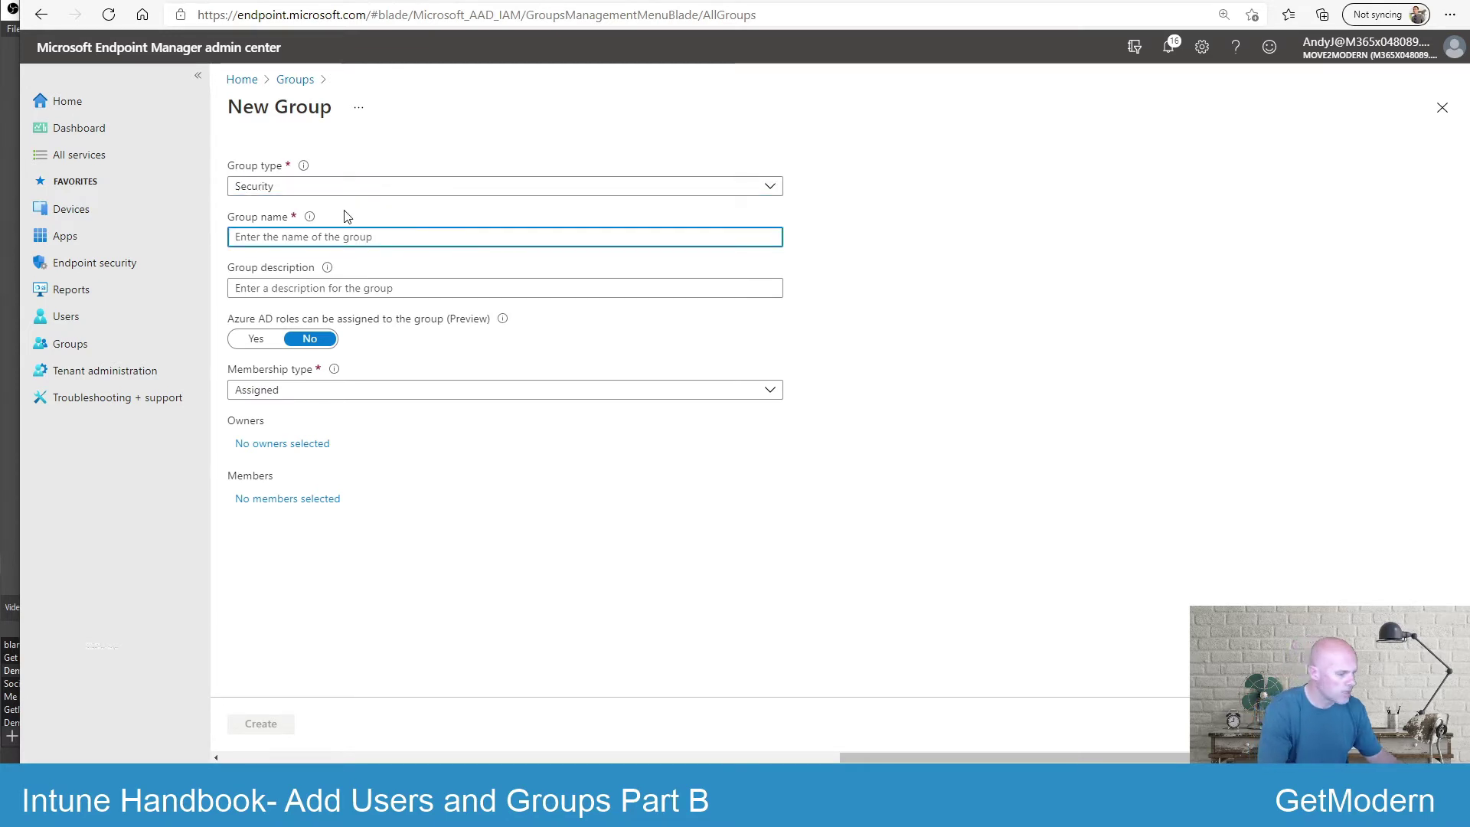
type("test dynamic group")
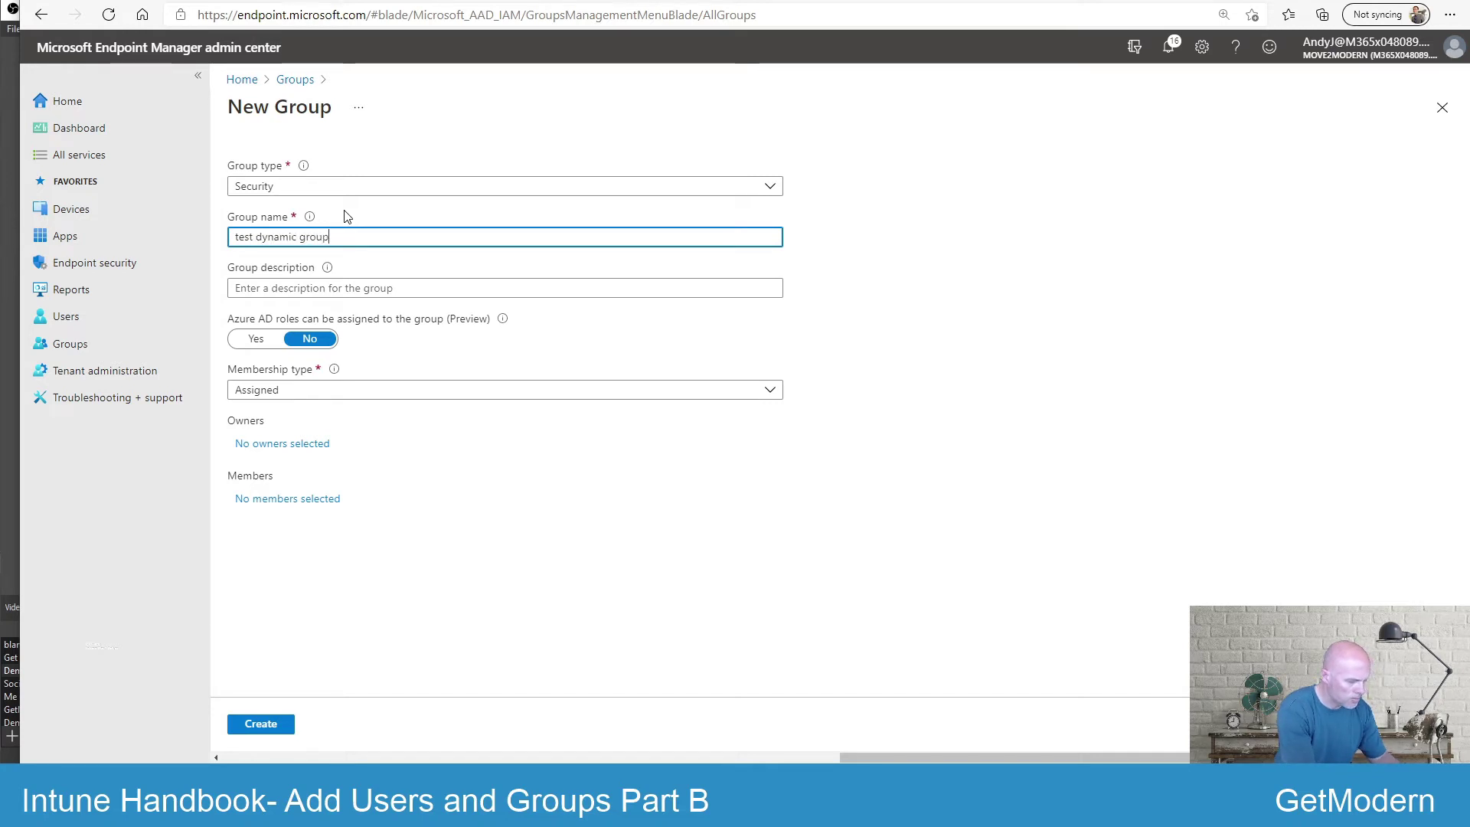
left_click(397, 392)
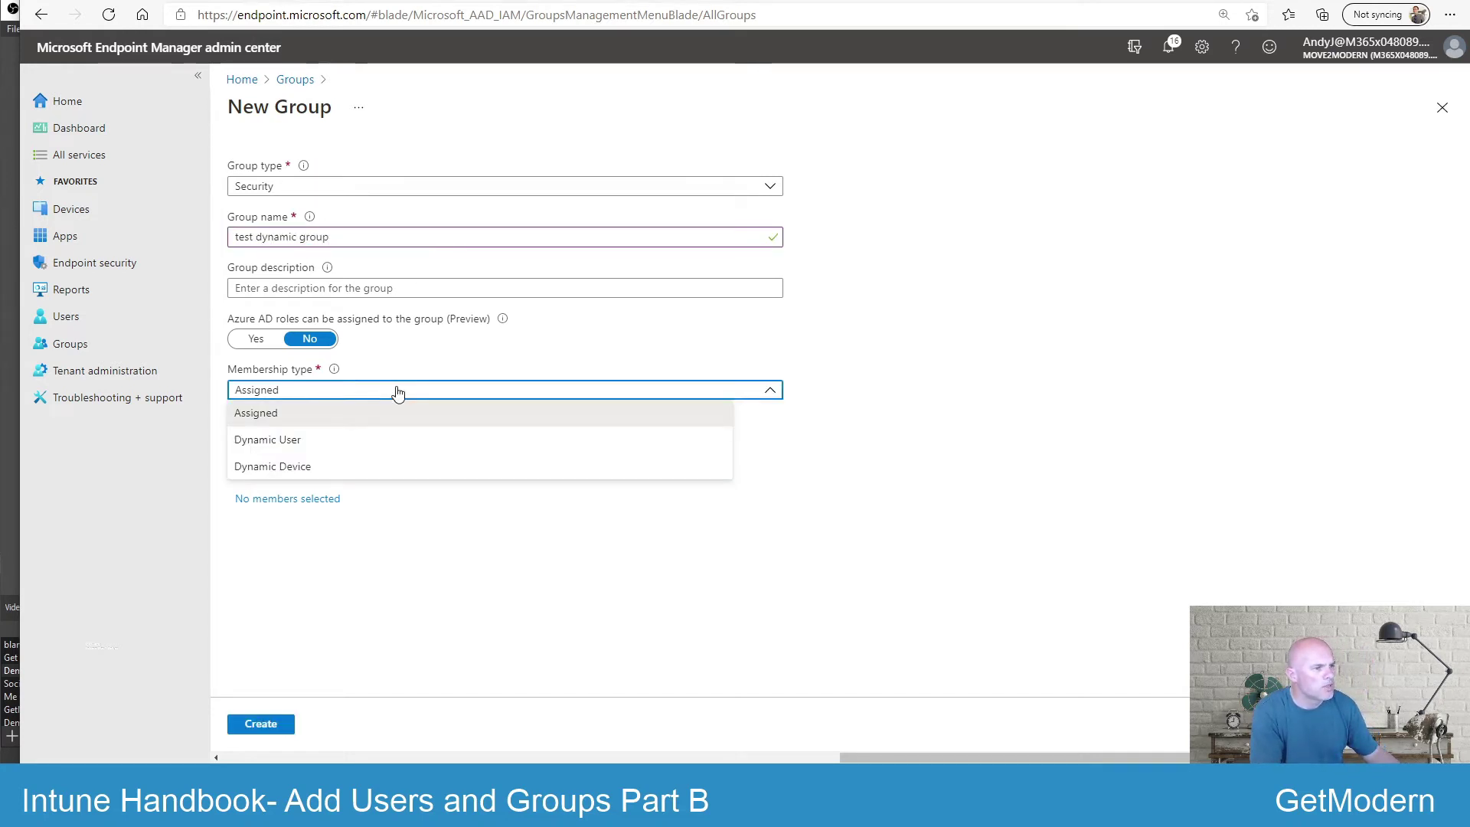
left_click(300, 446)
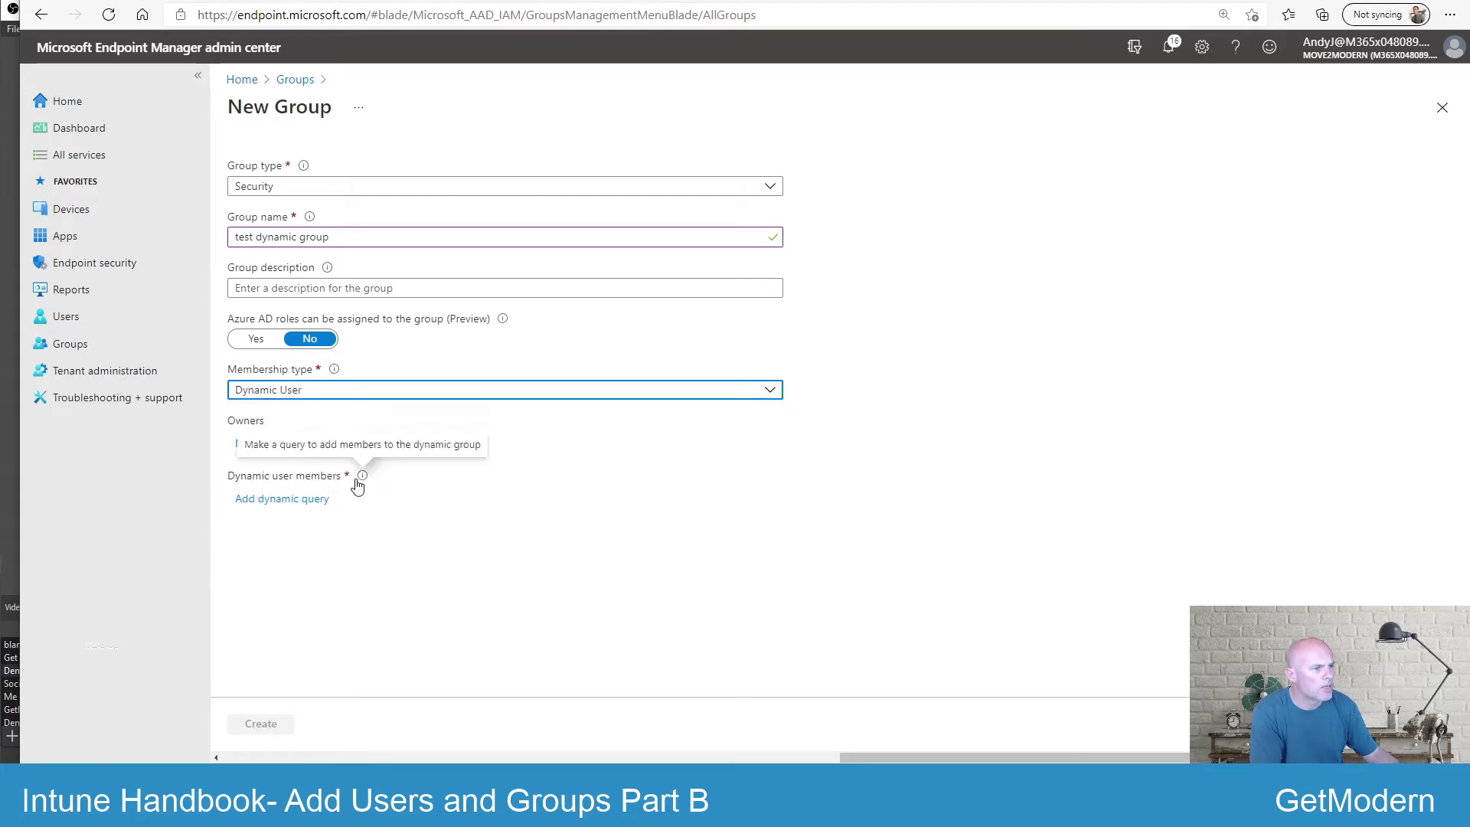
left_click(289, 500)
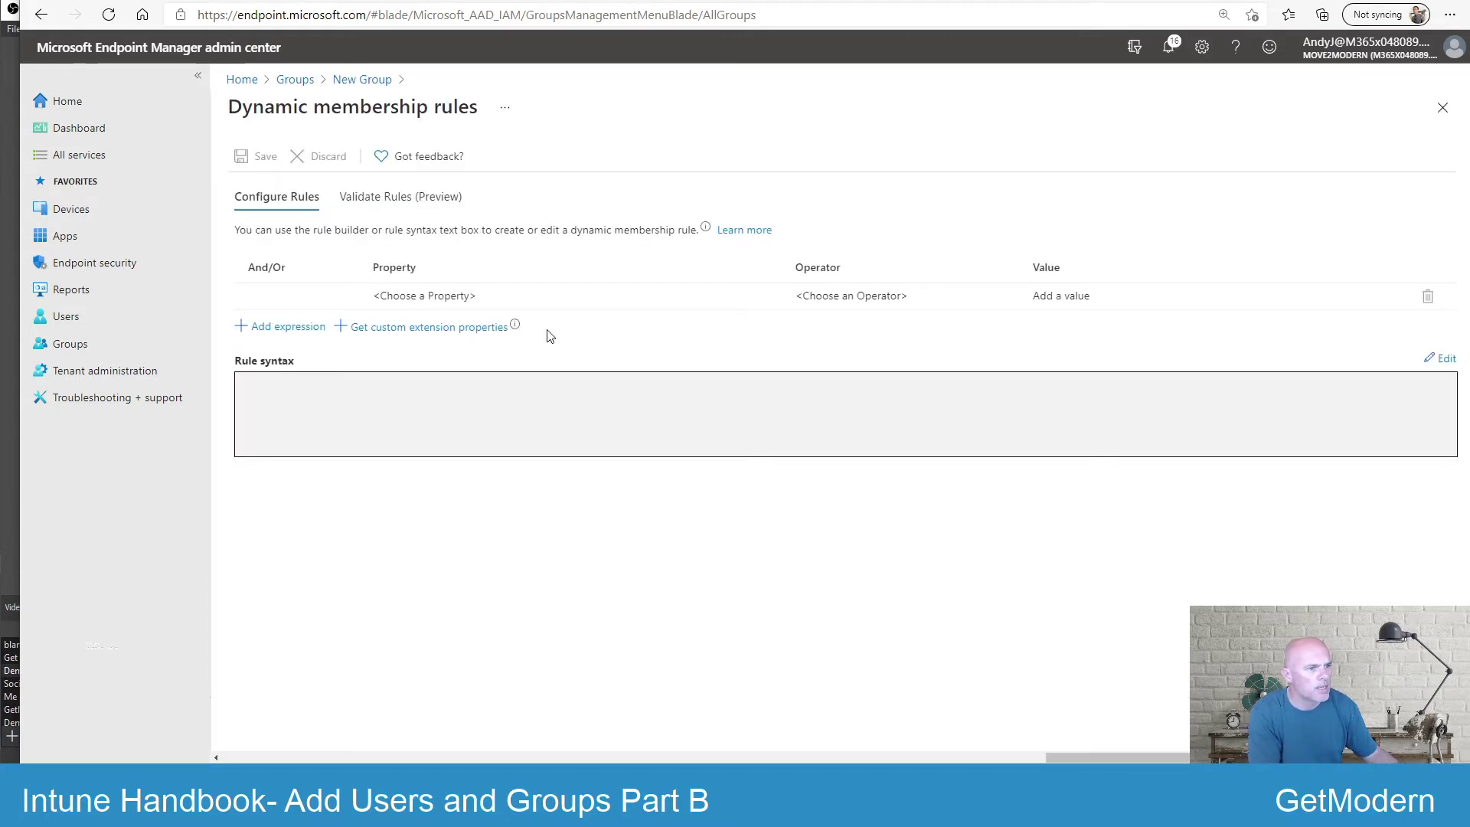
Define the rule companyName Equals 'BT', save it, and create the dynamic group.
left_click(484, 310)
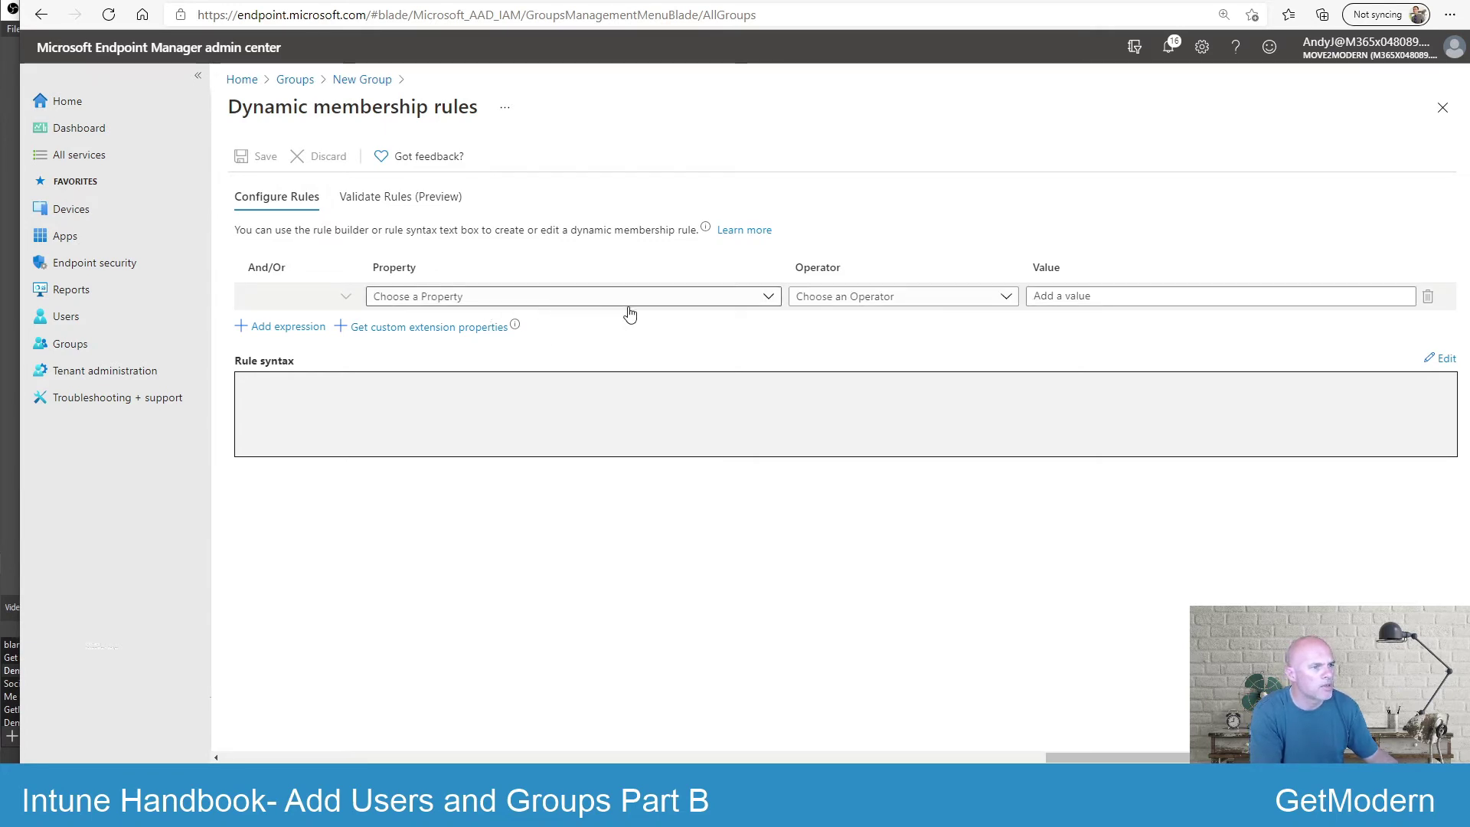
left_click(682, 296)
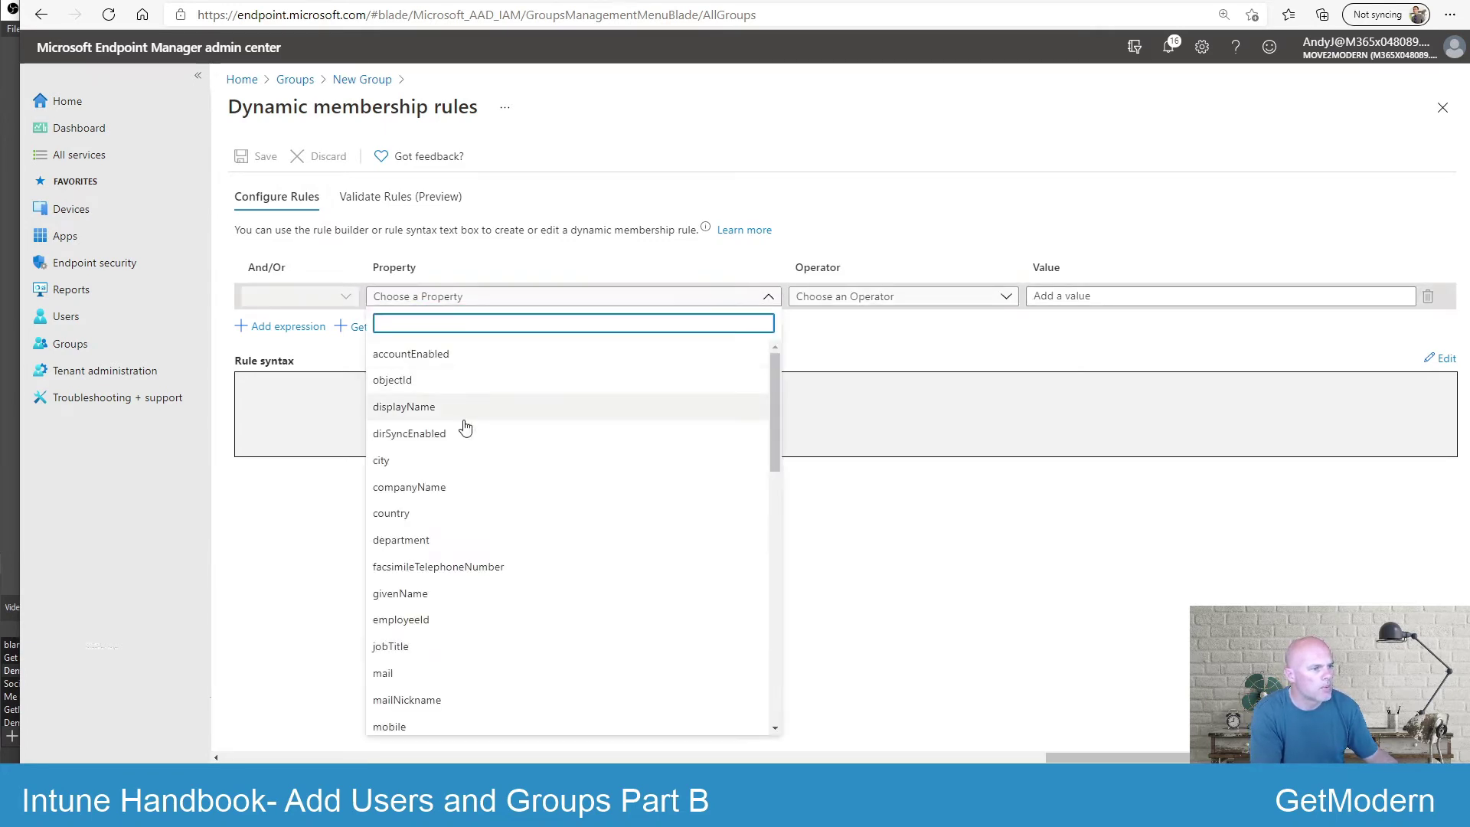
left_click(457, 494)
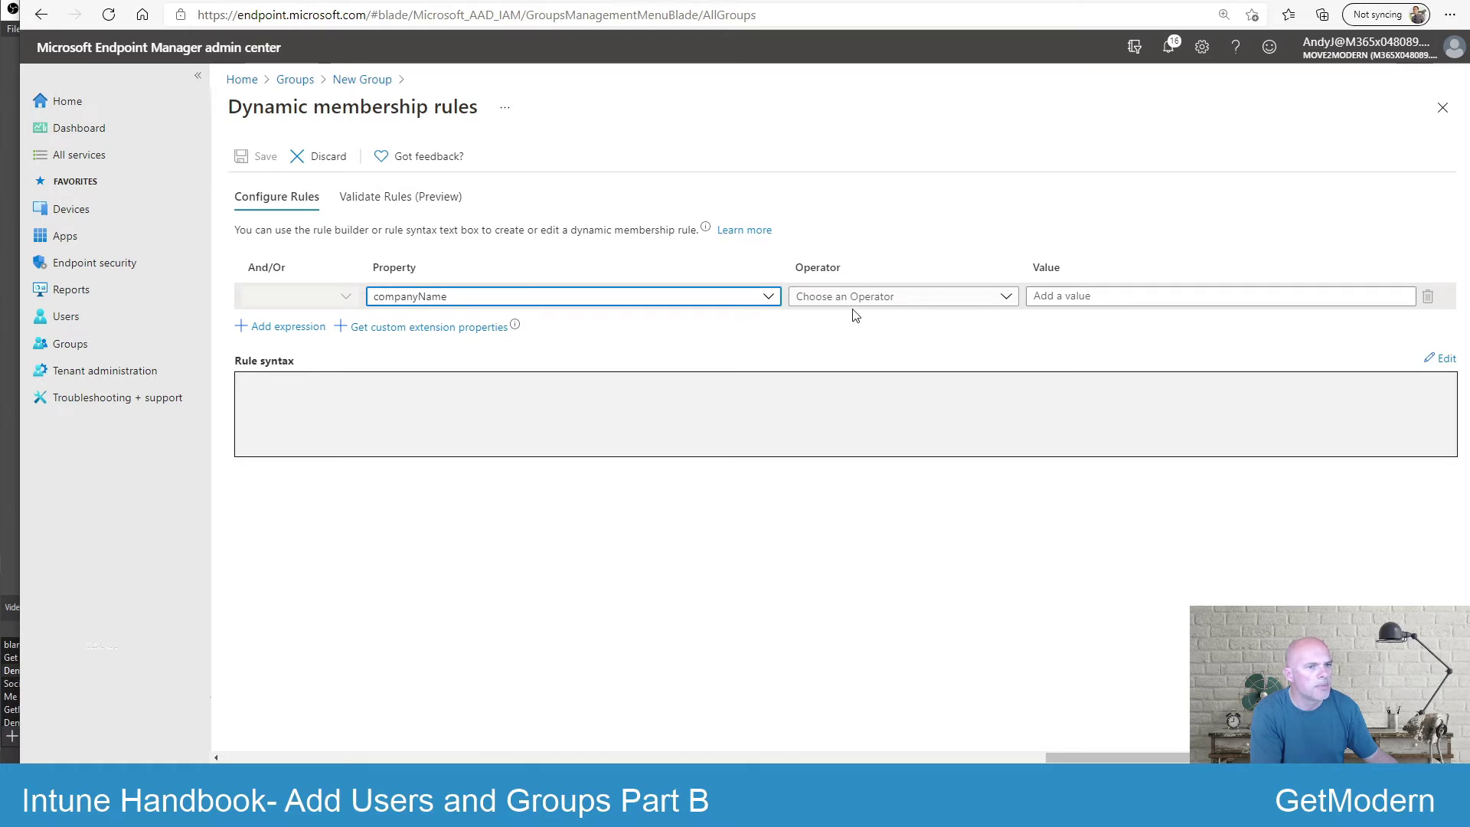
left_click(886, 300)
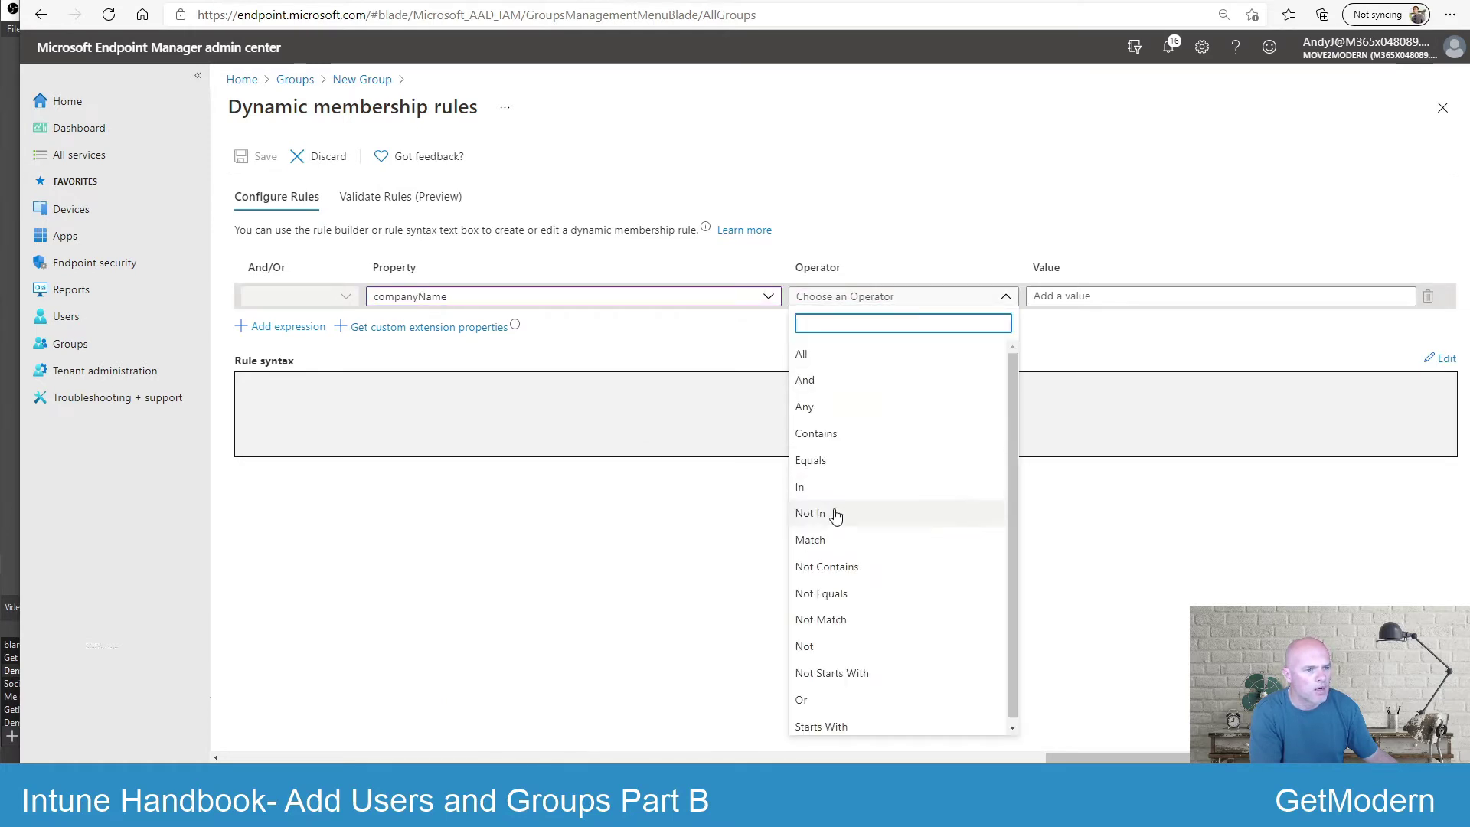
left_click(840, 461)
left_click(1074, 297)
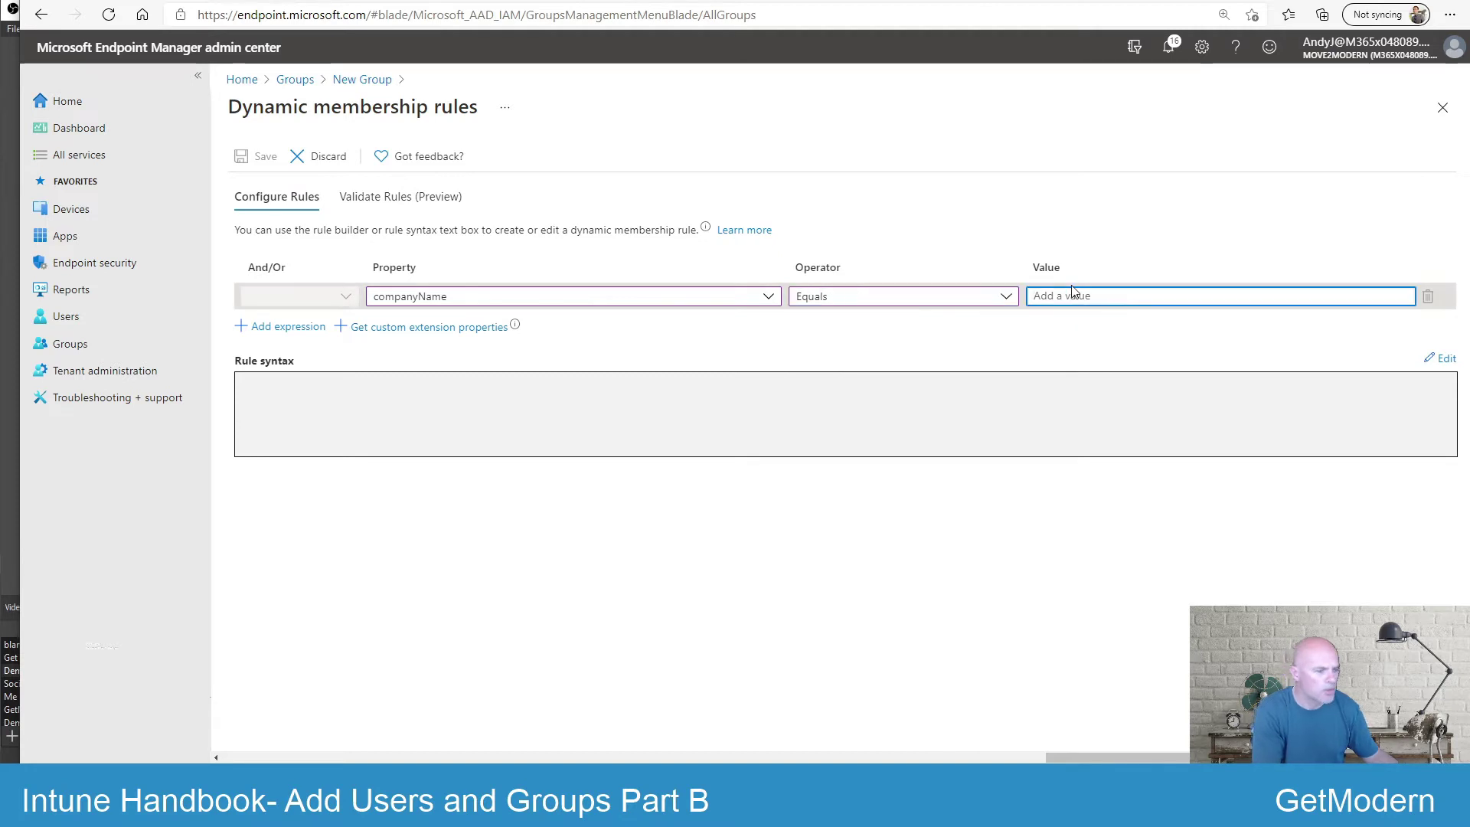
type("BT")
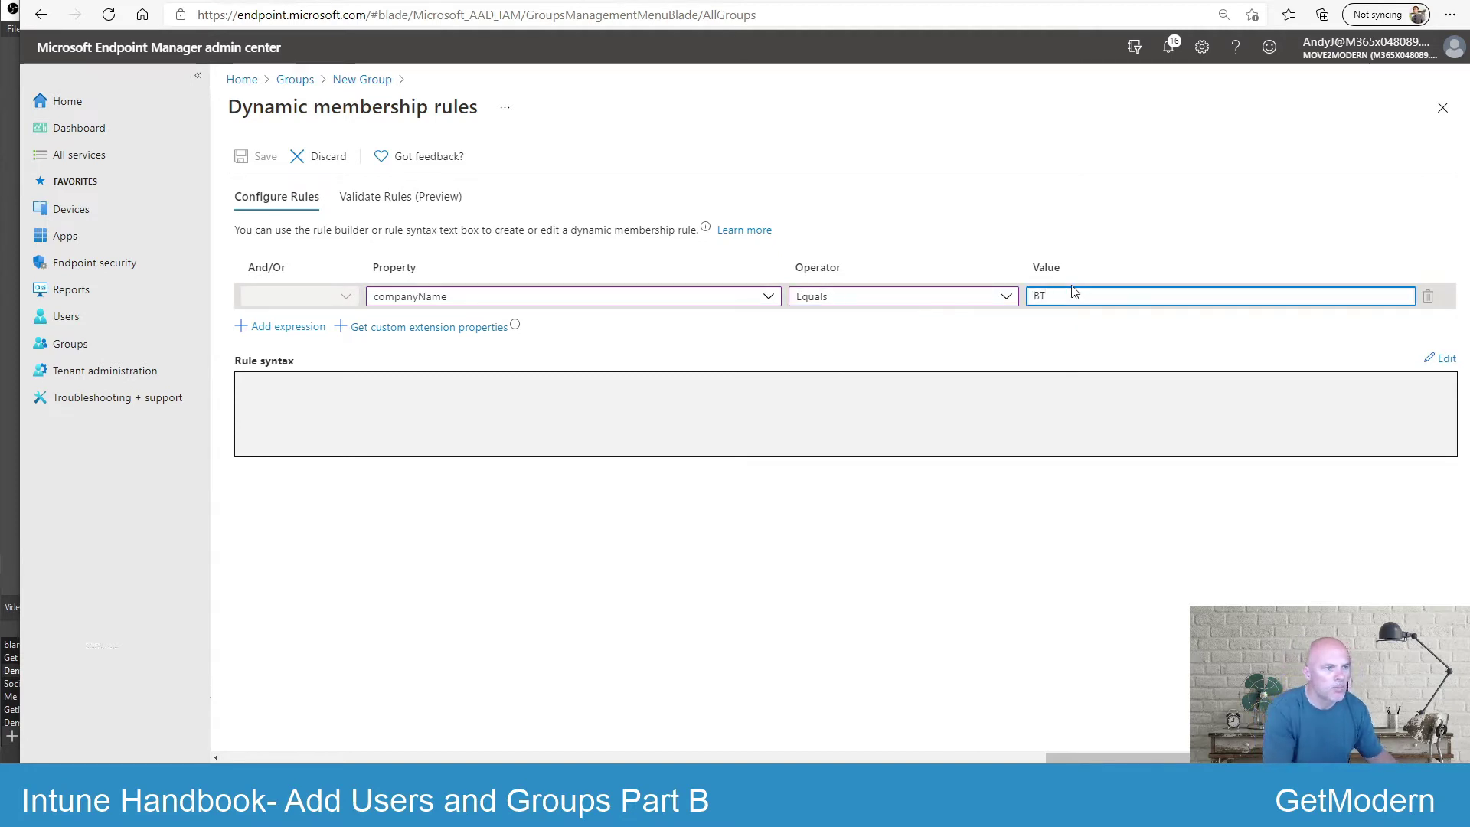
left_click(266, 329)
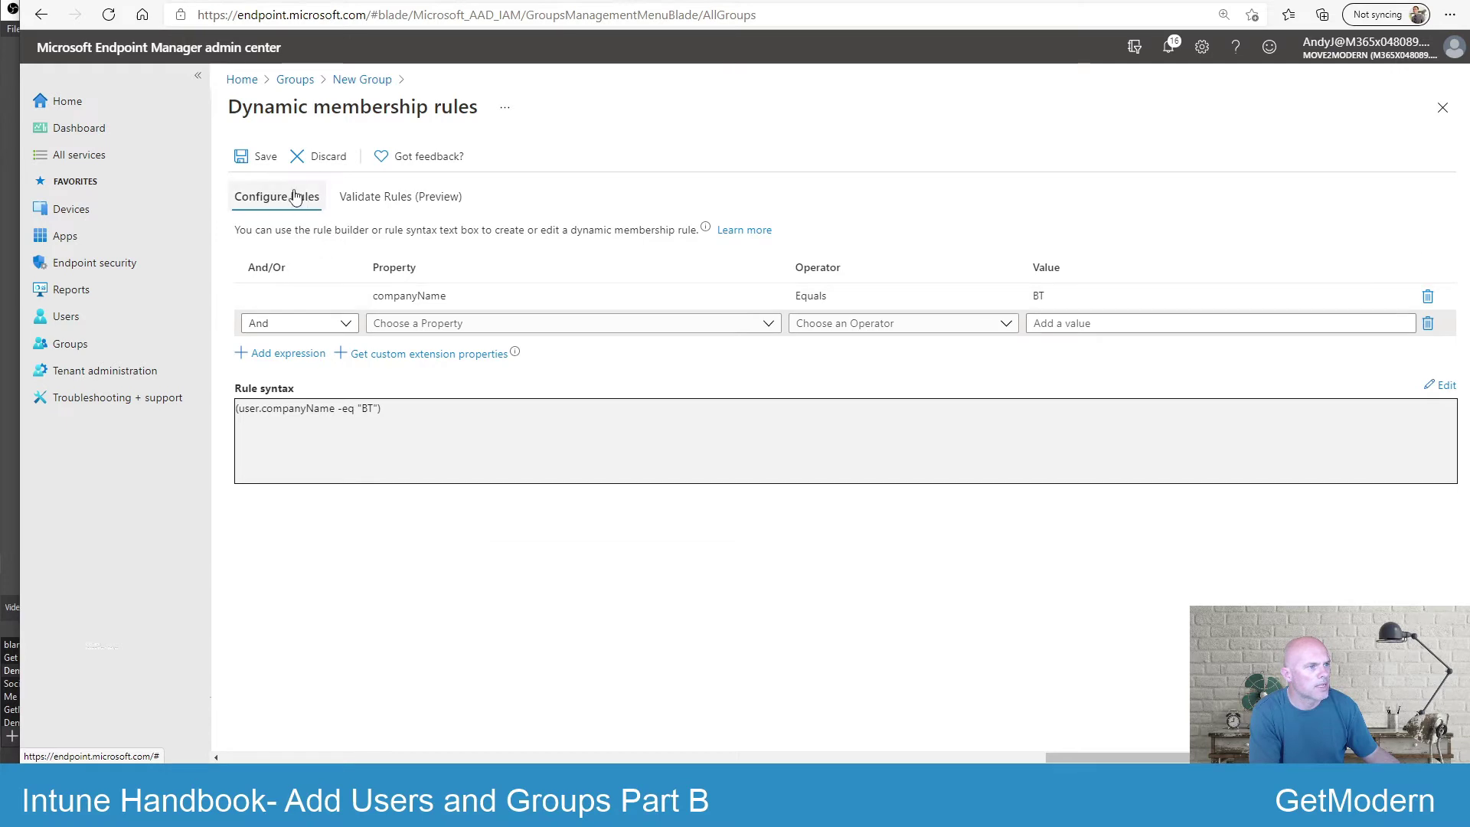
left_click(264, 157)
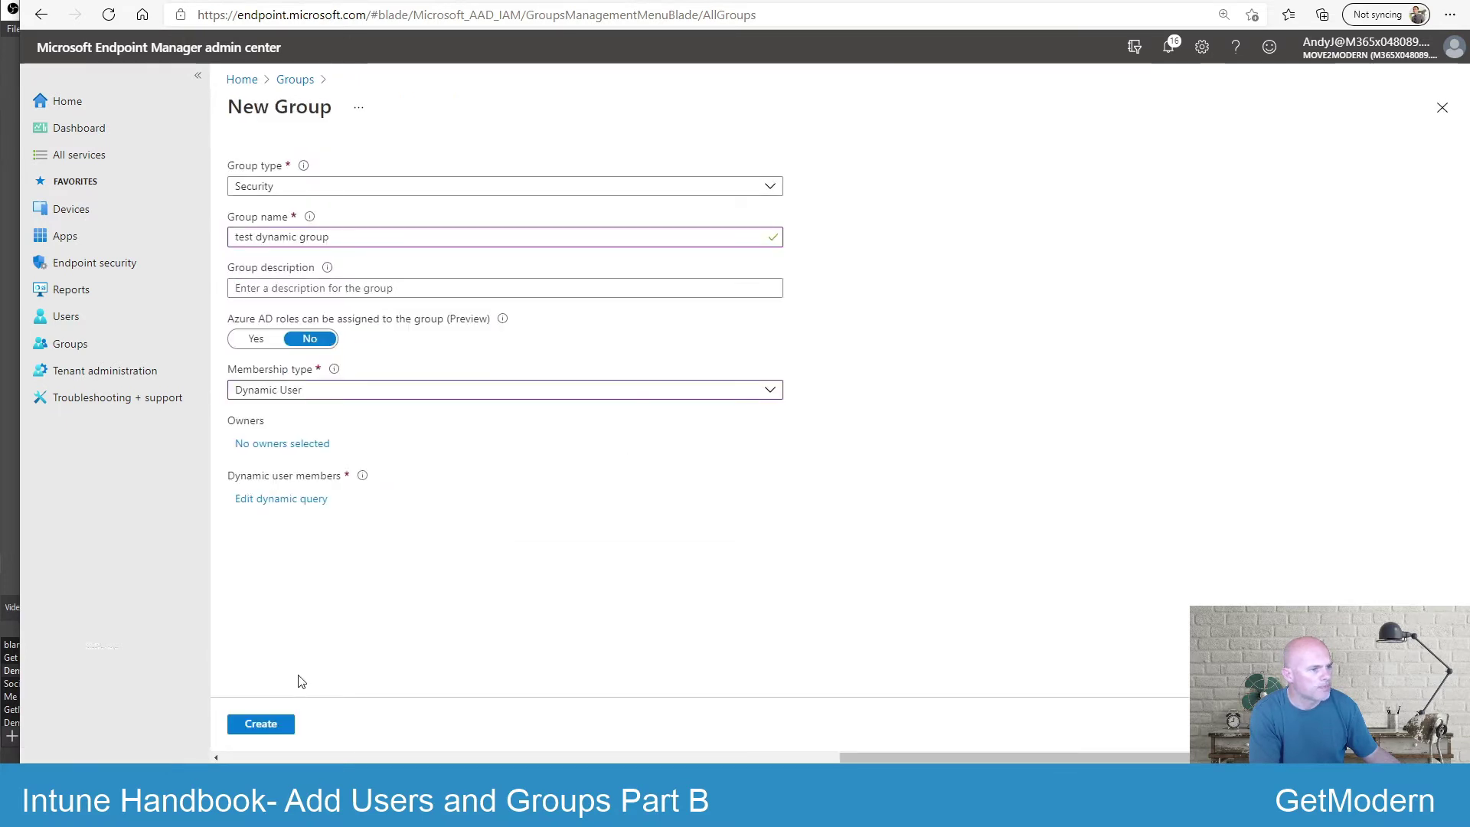
left_click(254, 726)
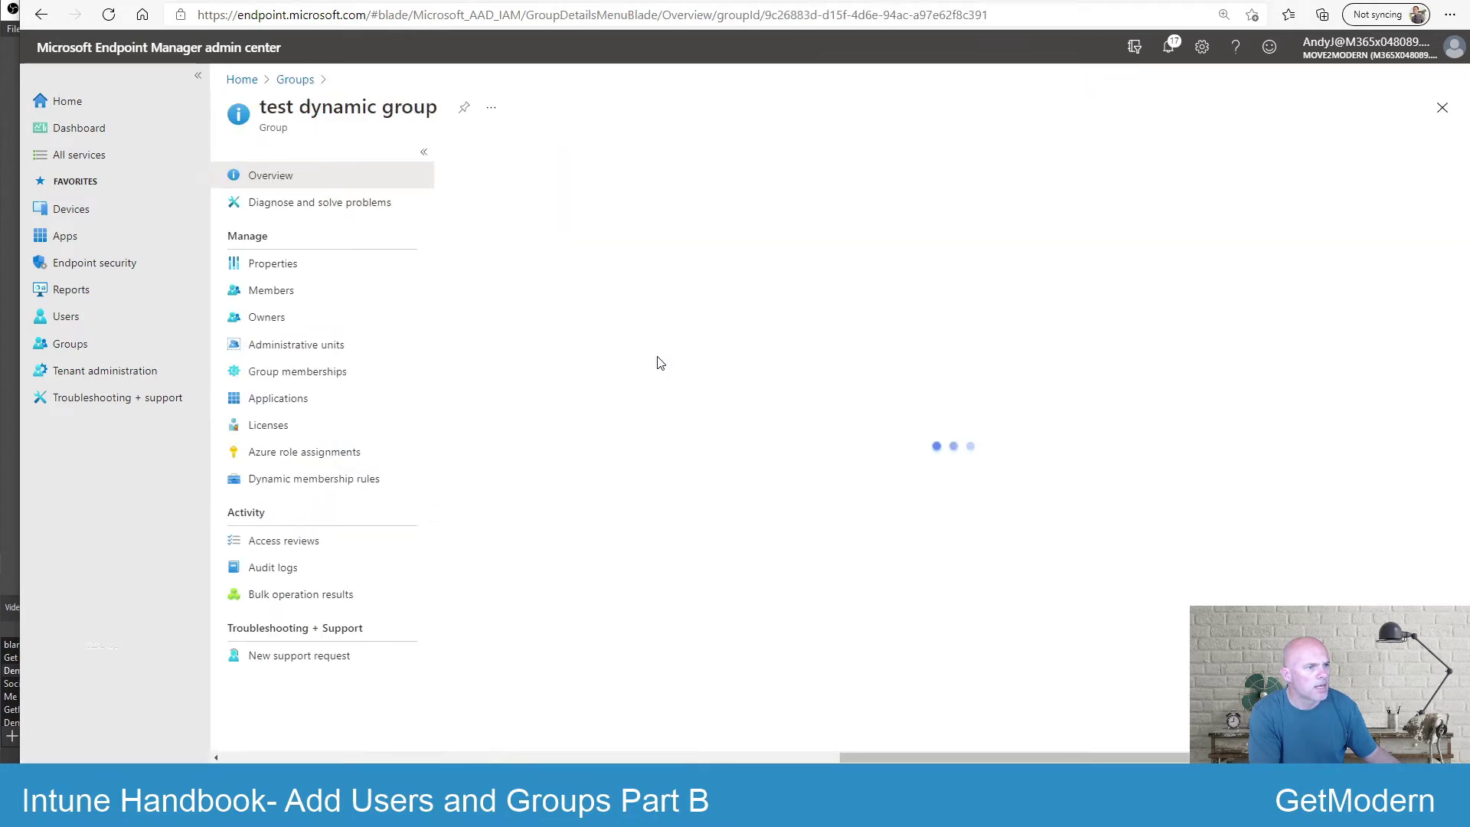
Check that test dynamic group has no members yet, then go to All users.
left_click(285, 295)
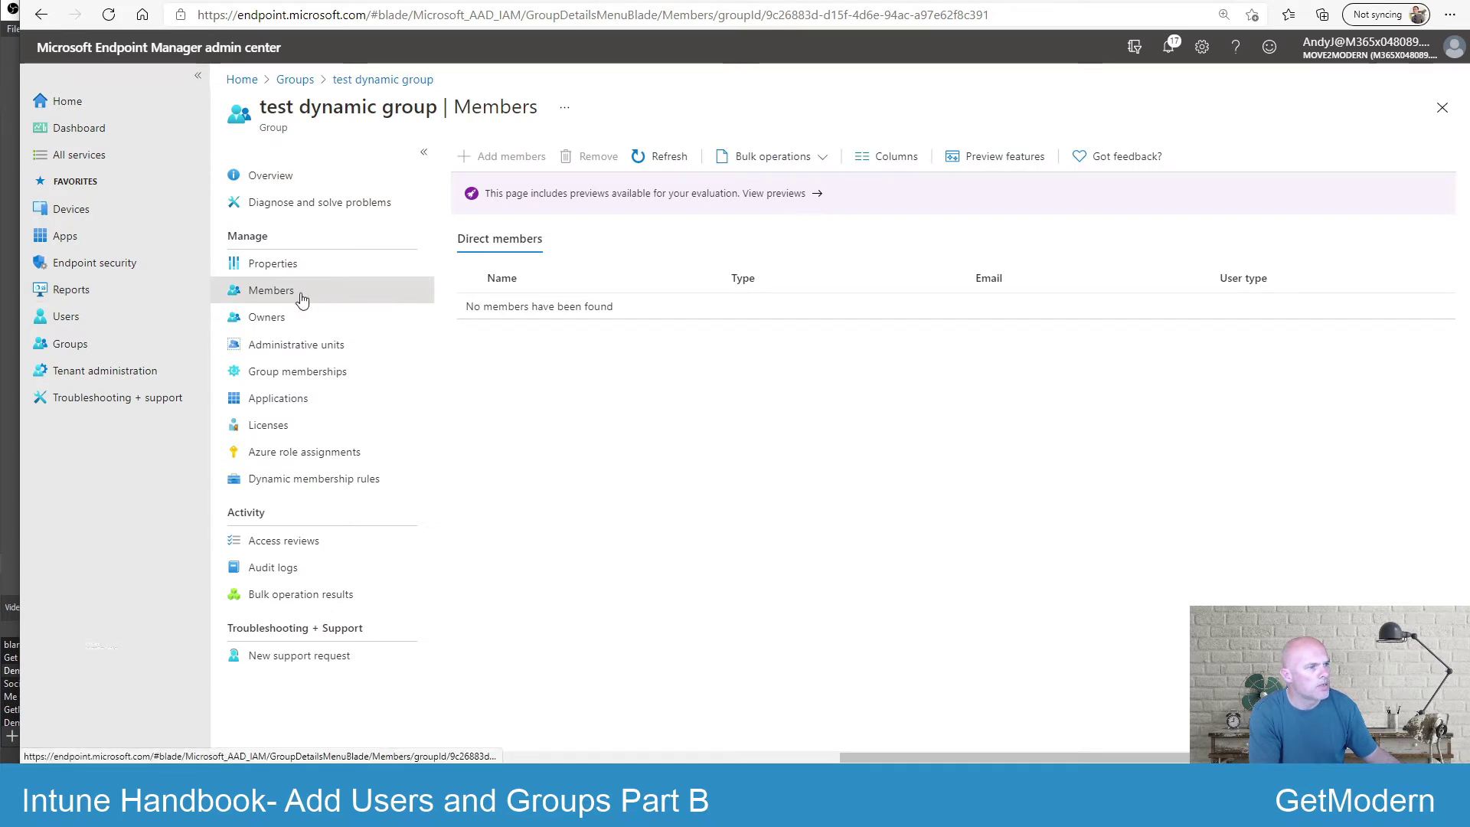
left_click(89, 318)
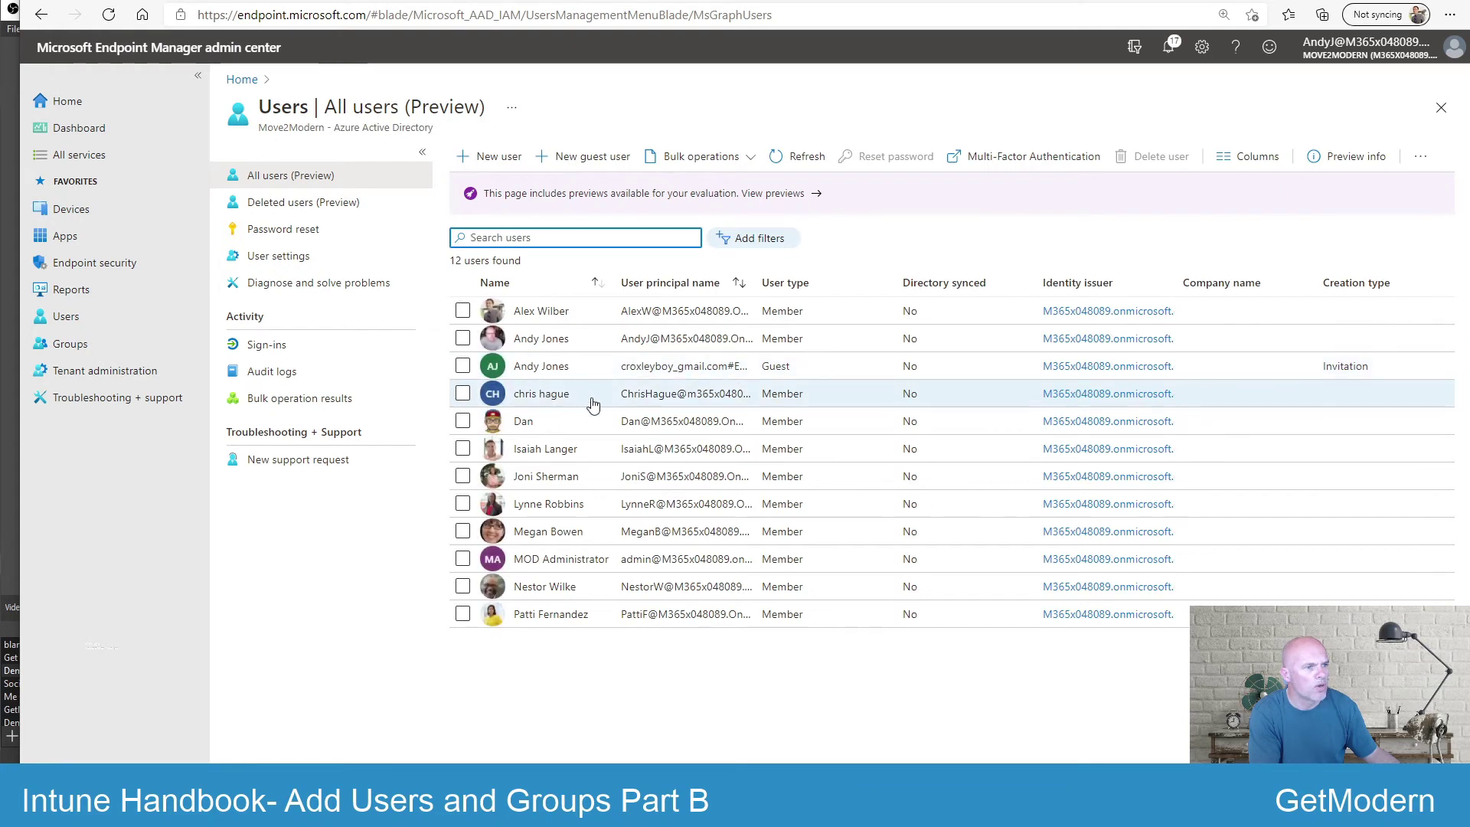
Set the first listed user's Company name to 'BT' and save the profile.
left_click(568, 317)
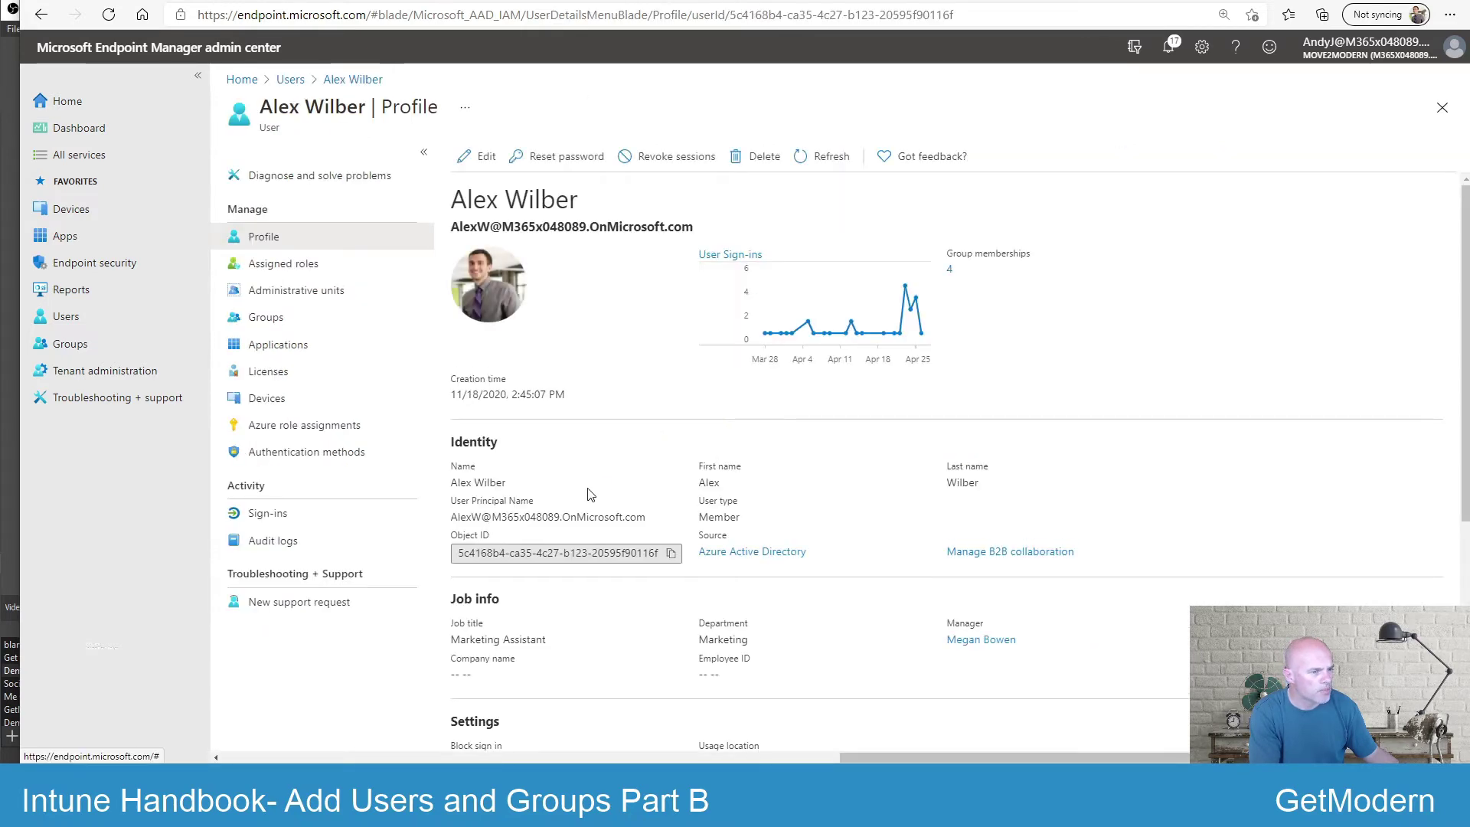
scroll(590, 494, "down", 3)
scroll(536, 383, "up", 2)
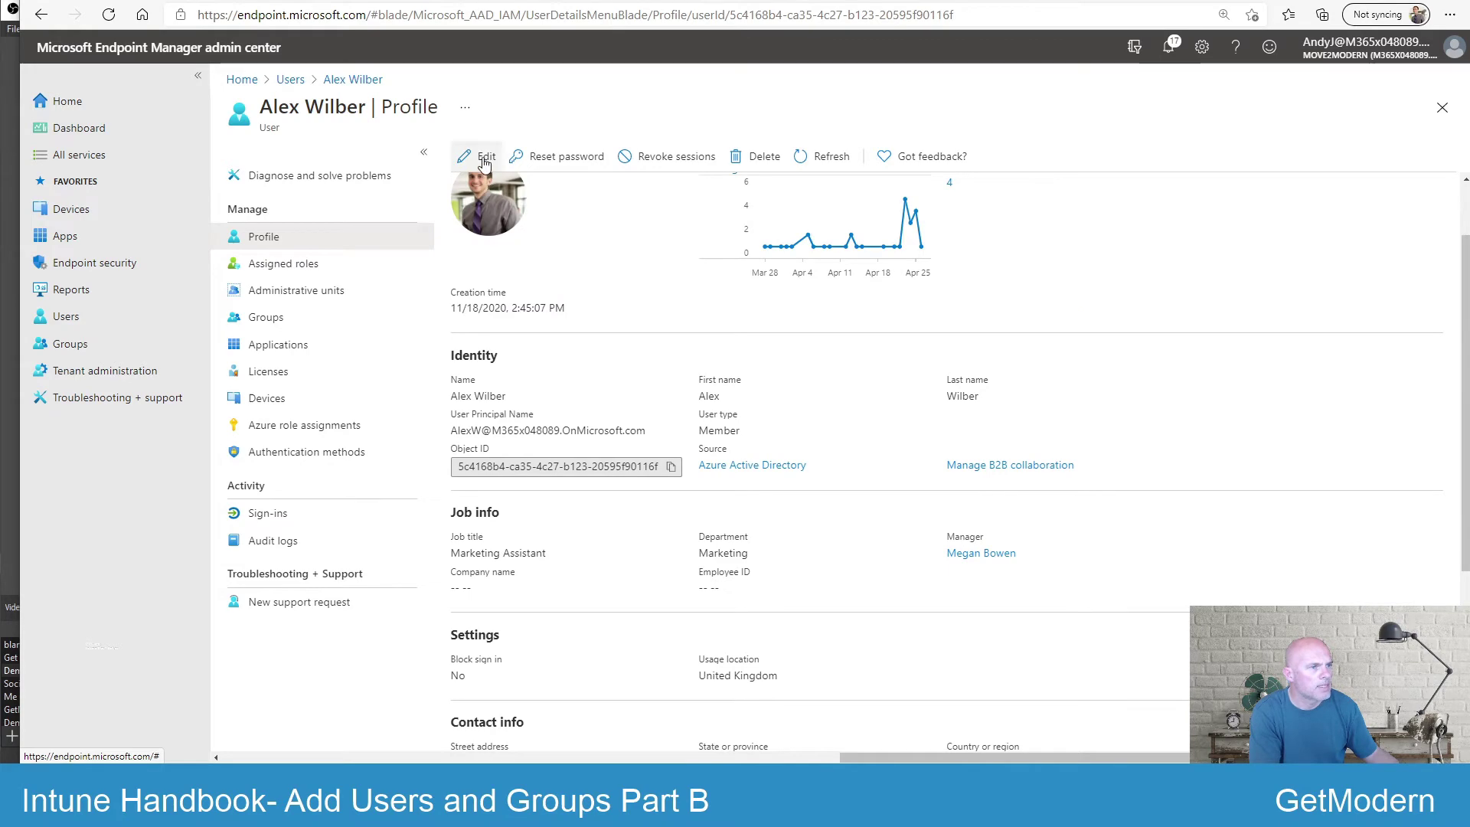
scroll(651, 375, "down", 3)
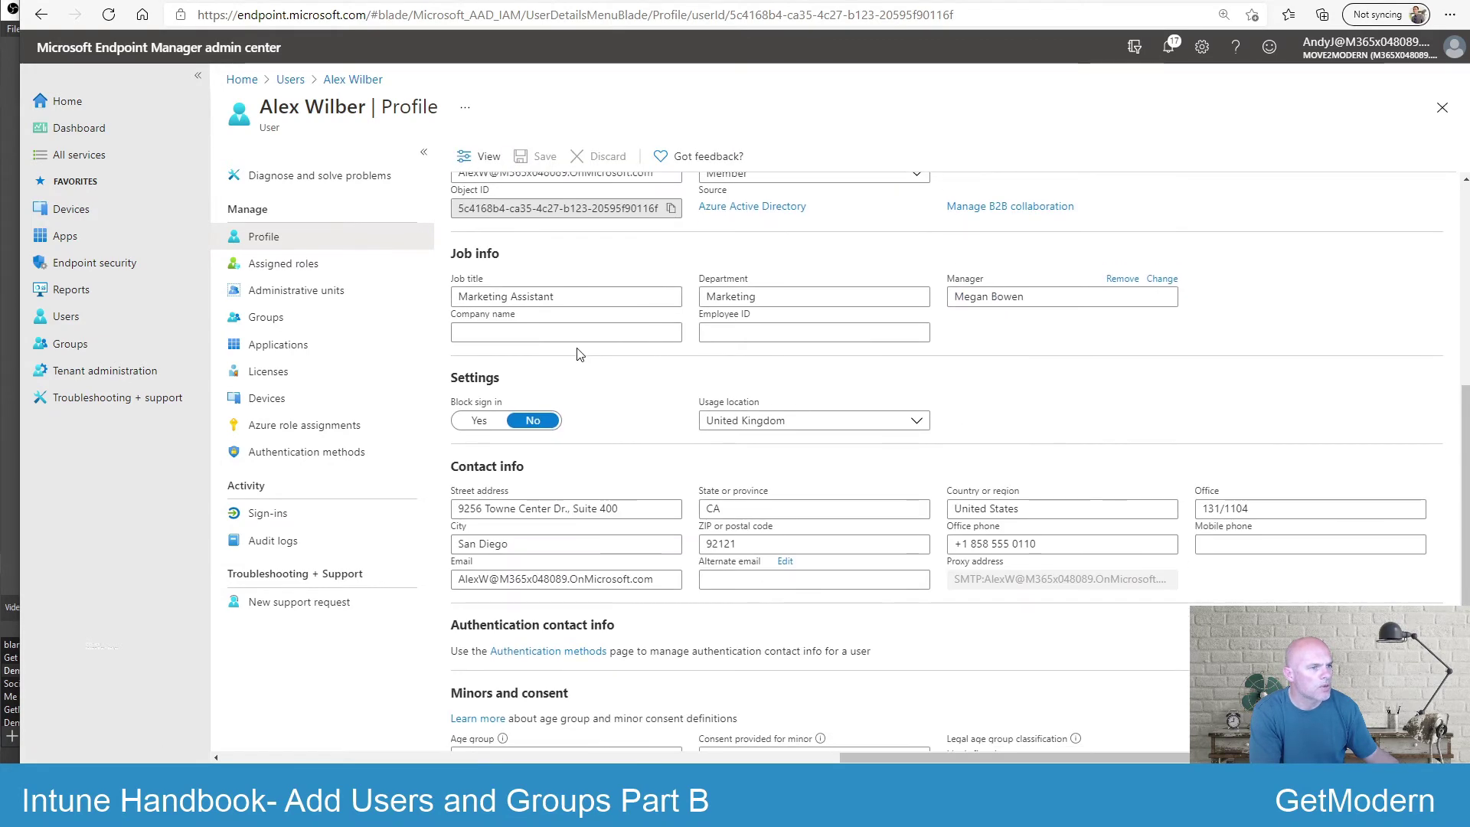
left_click(572, 332)
type("bt")
key("BackSpace")
key("BackSpace")
type("BT")
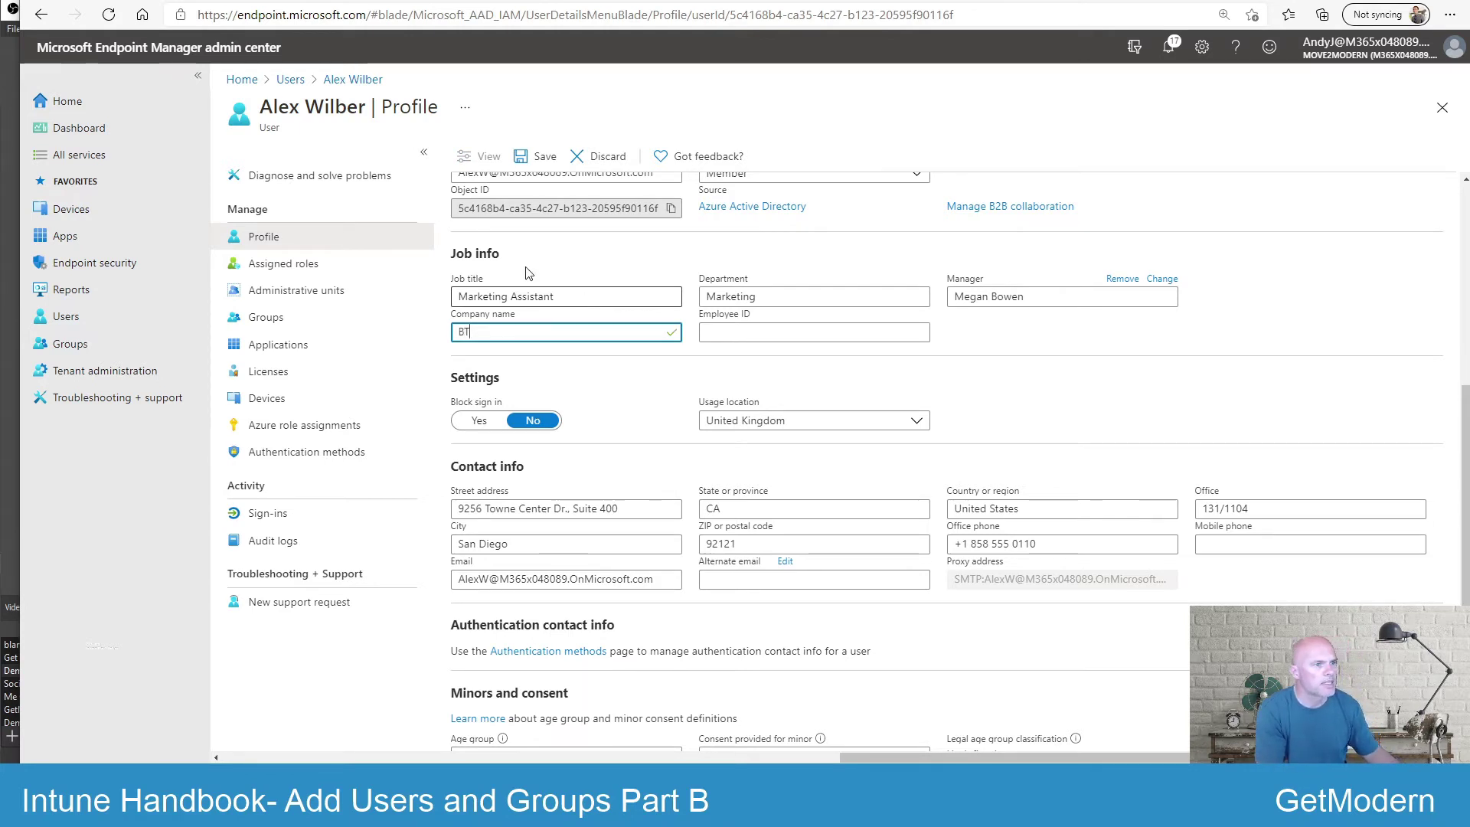
left_click(547, 158)
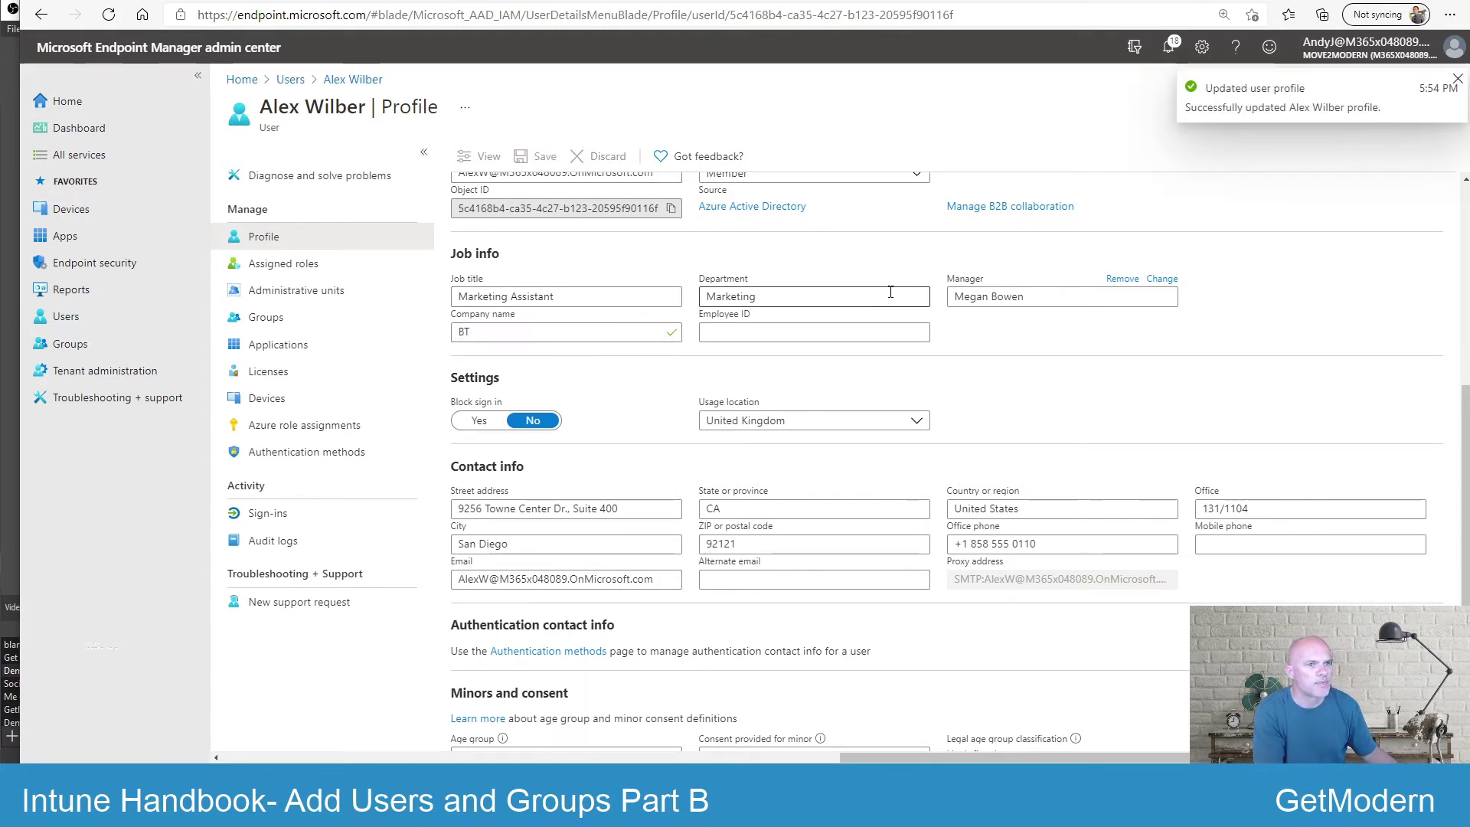
left_click(83, 320)
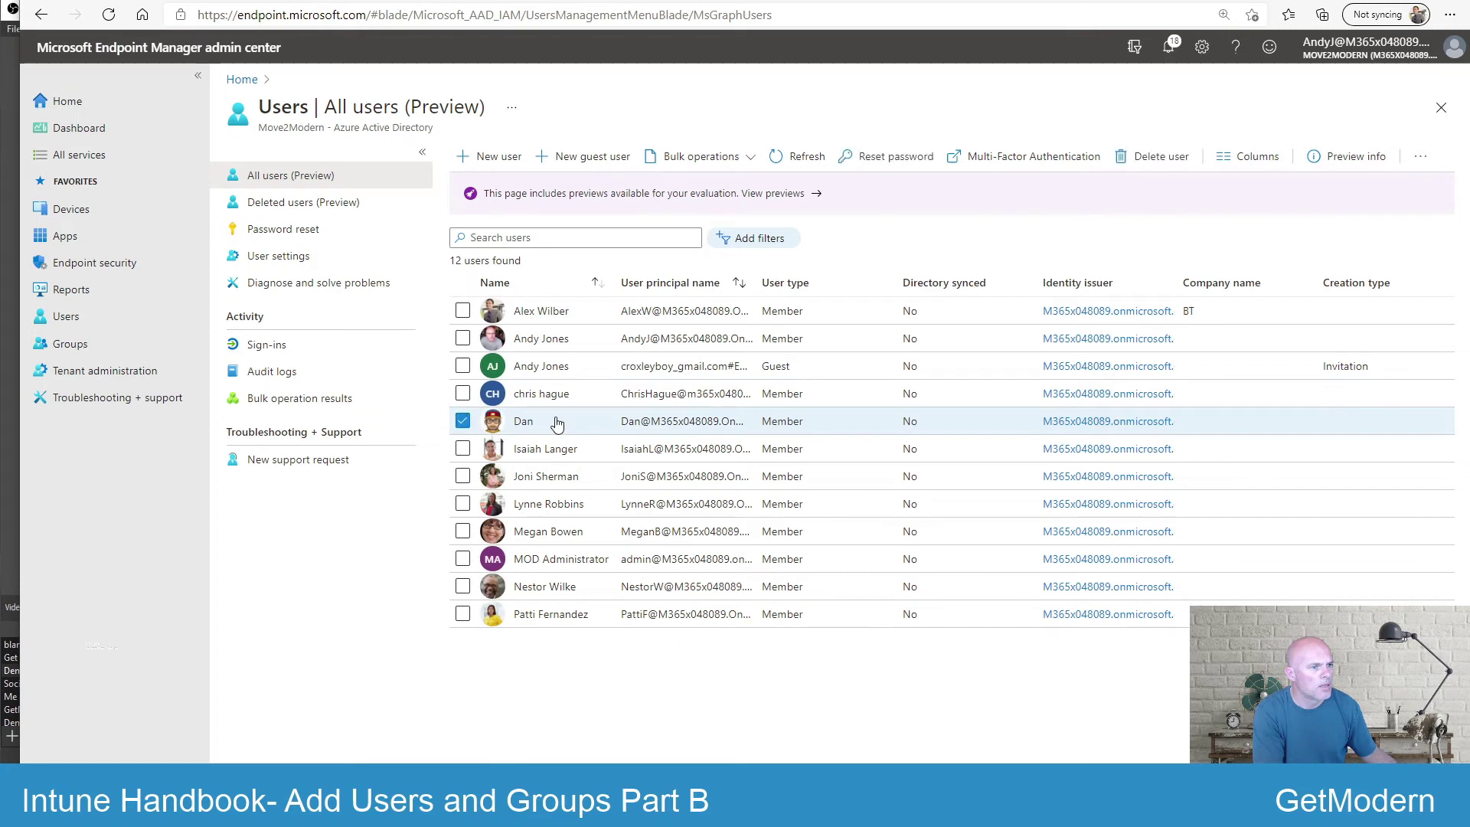
Edit the IT Admin user's profile to set Company name 'BT' and save.
left_click(558, 422)
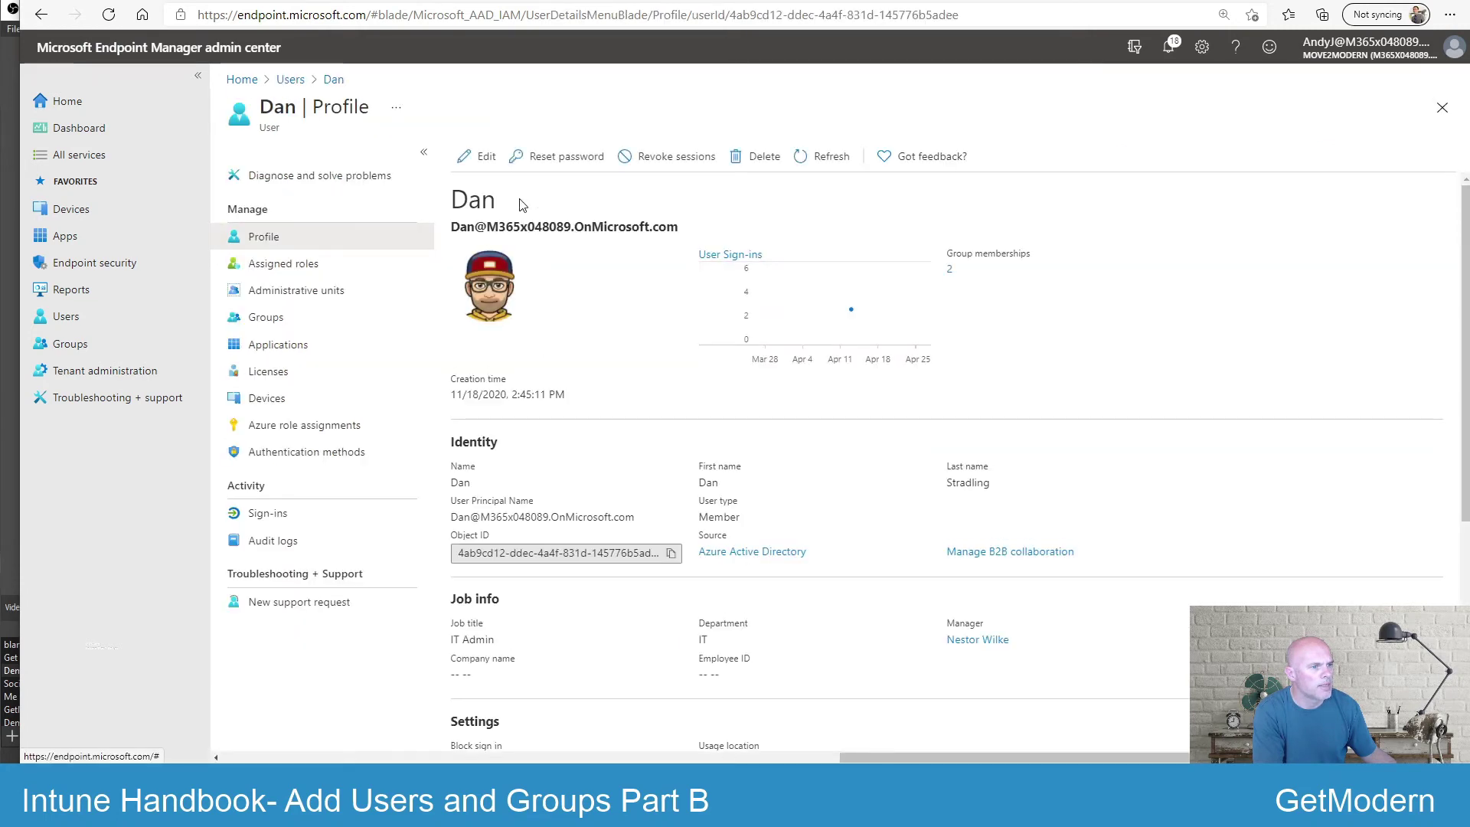
left_click(485, 158)
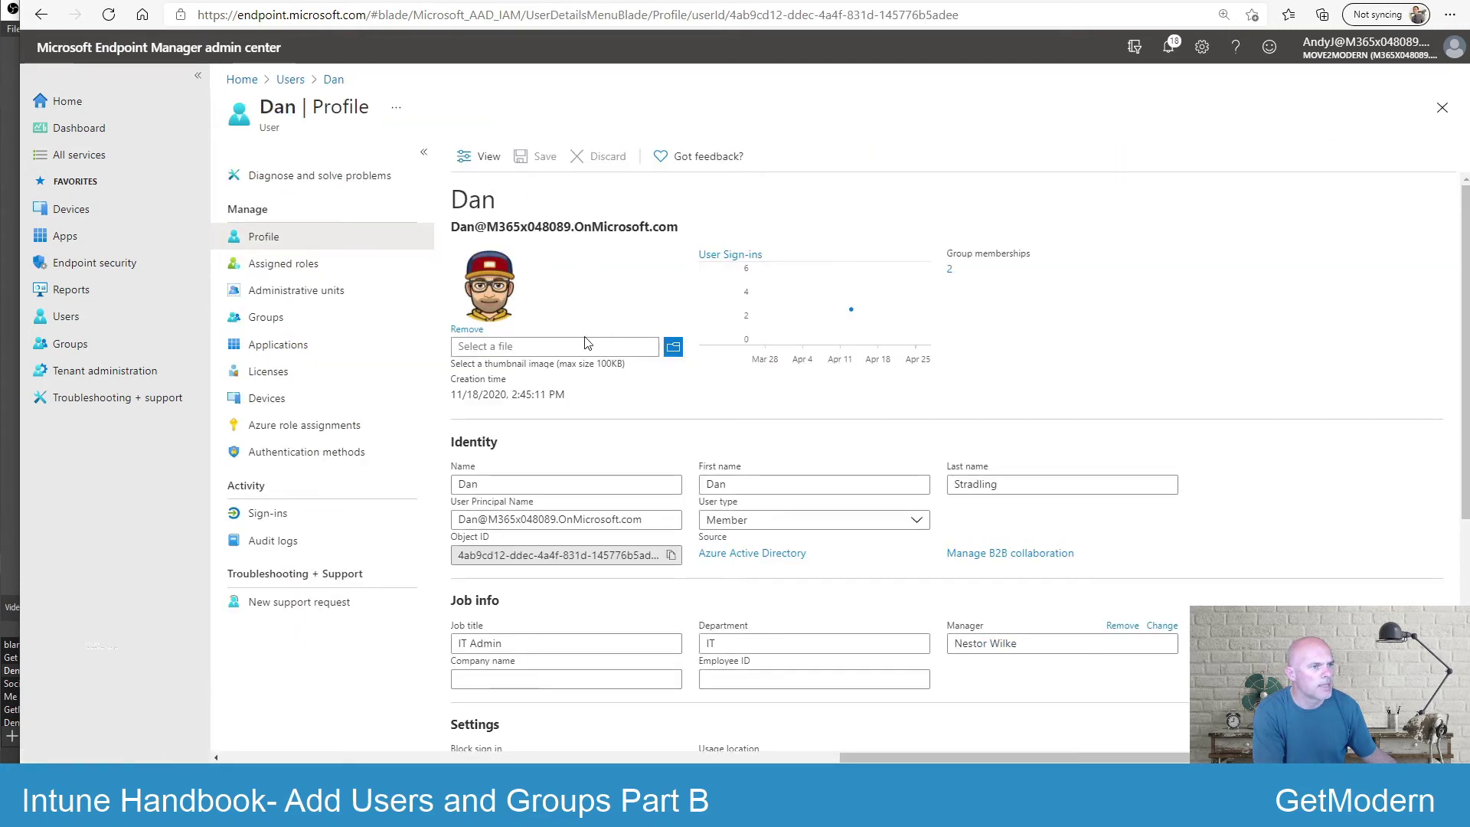
scroll(552, 464, "down", 3)
left_click(527, 418)
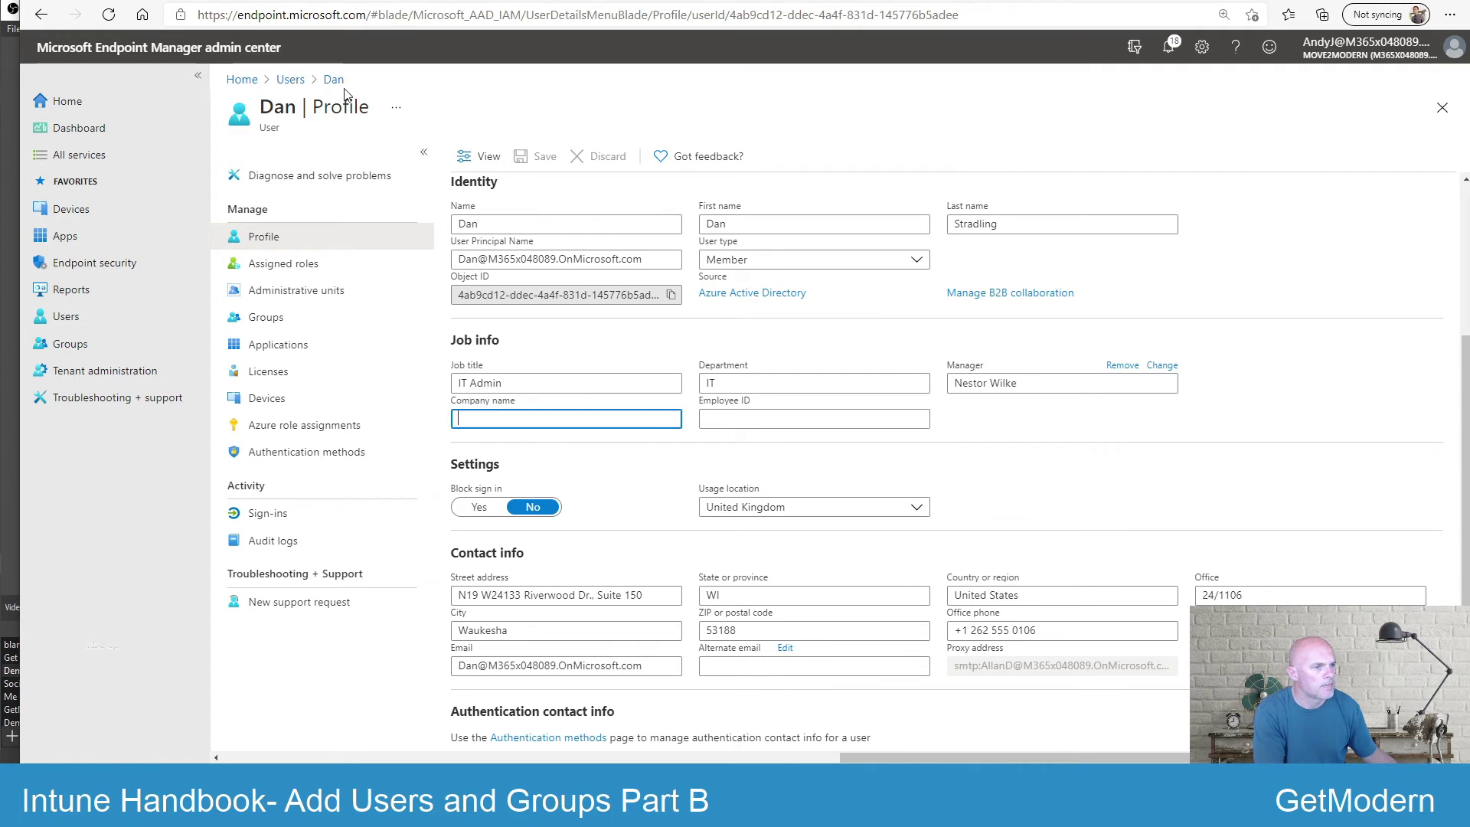
type("BT")
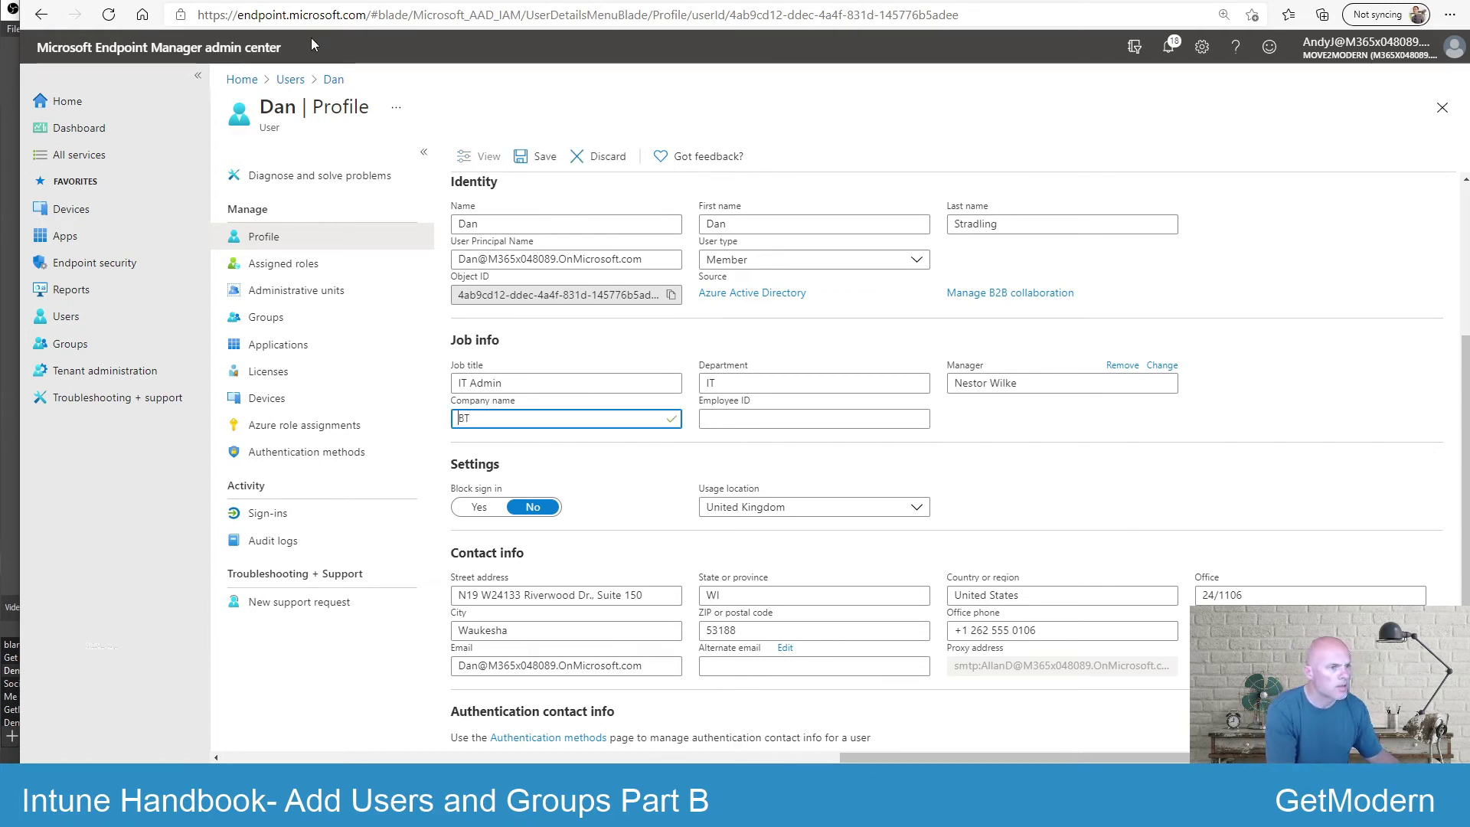
left_click(540, 156)
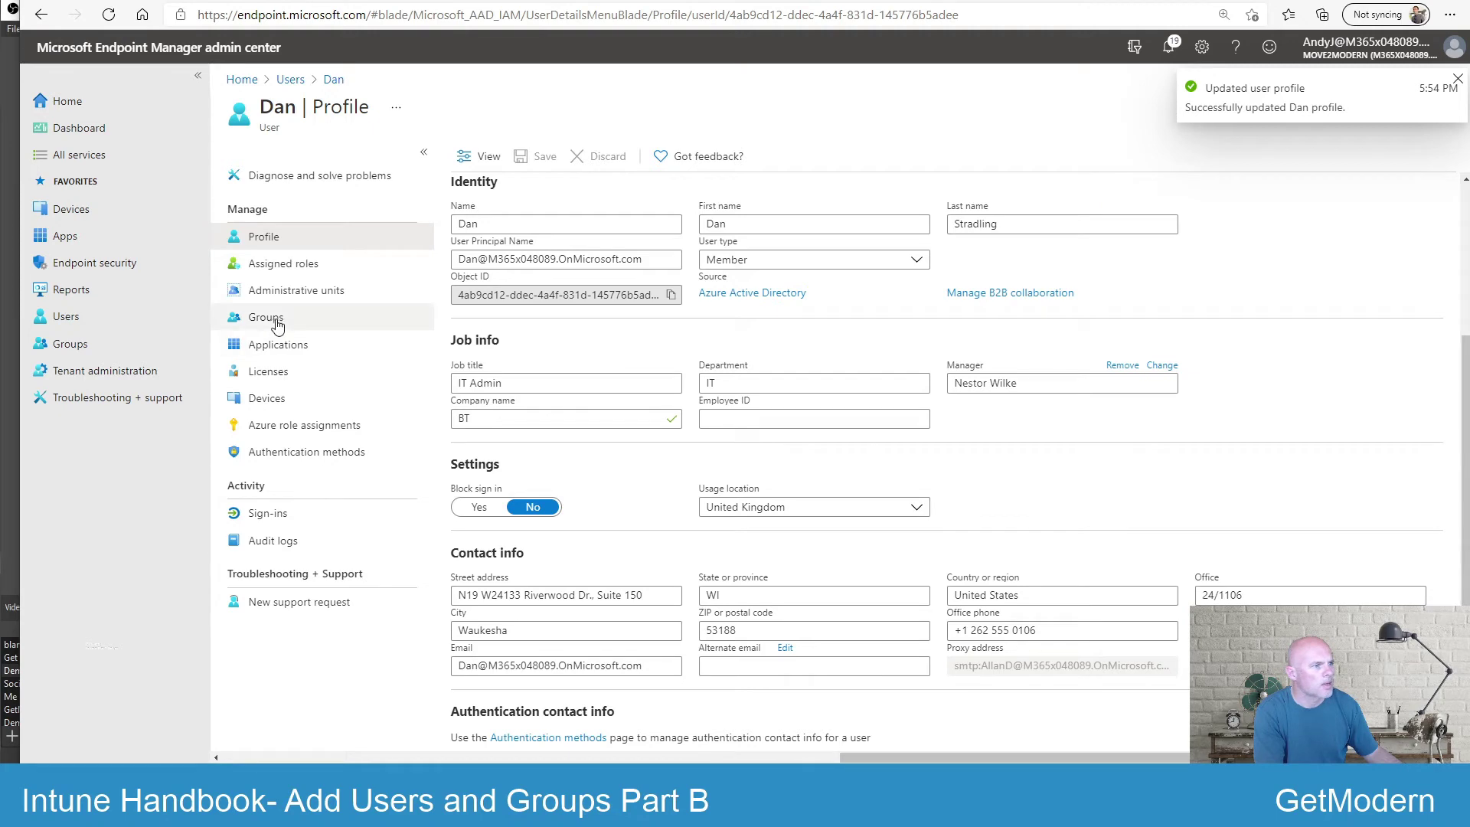
Refresh test dynamic group's Members list to confirm its BT rule added a member.
left_click(88, 346)
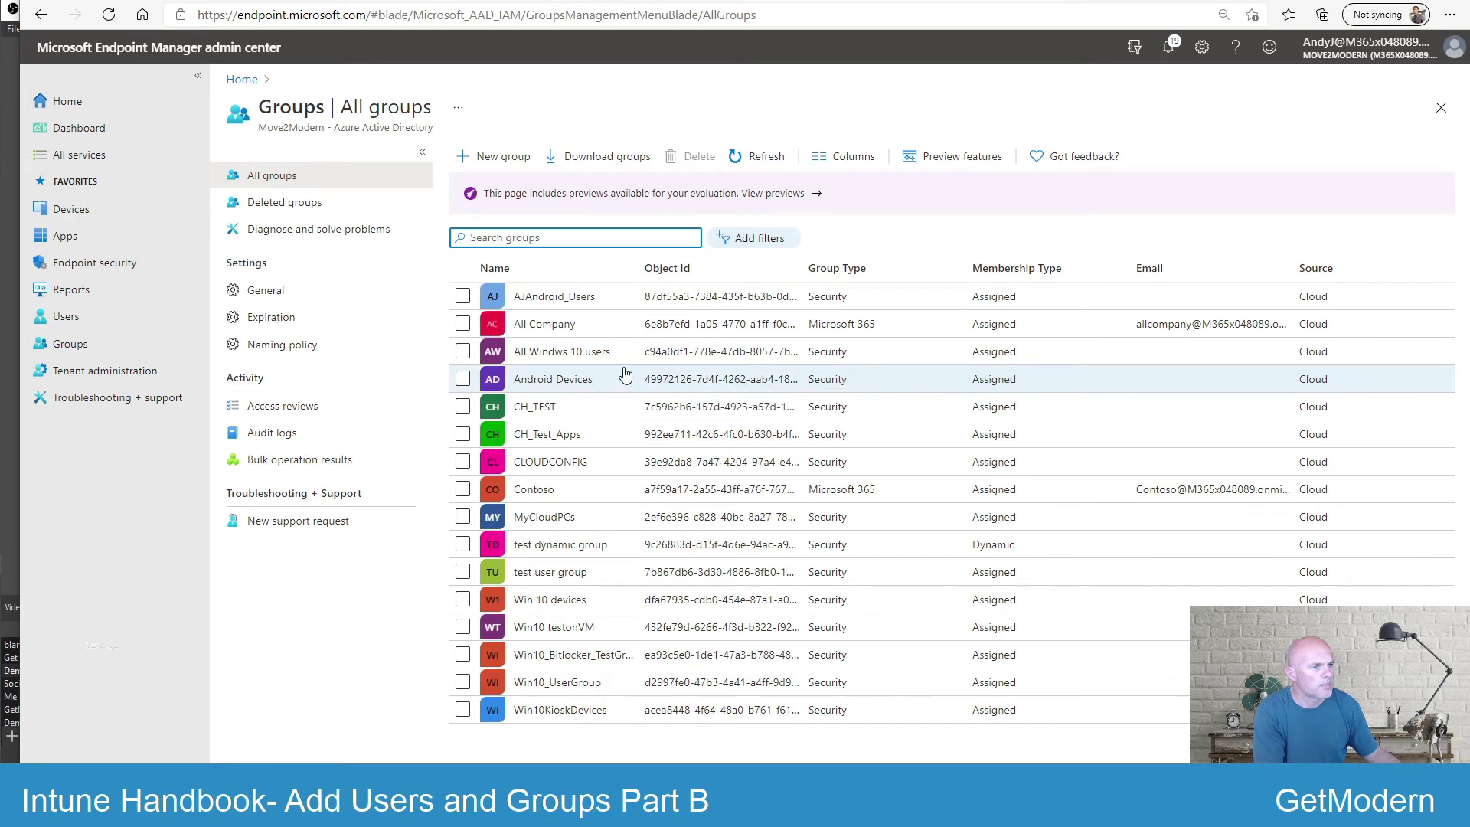
left_click(571, 545)
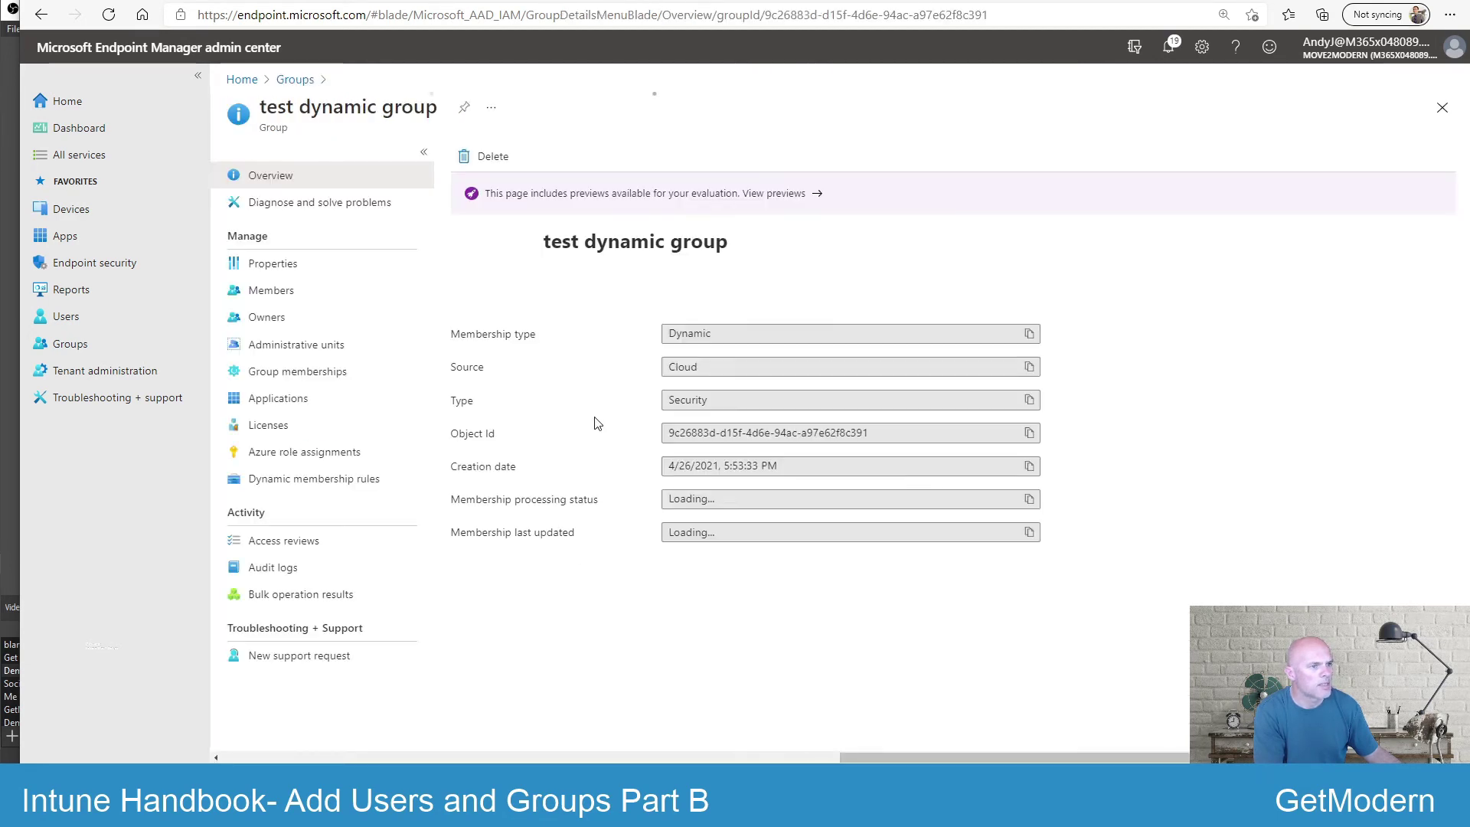
left_click(308, 294)
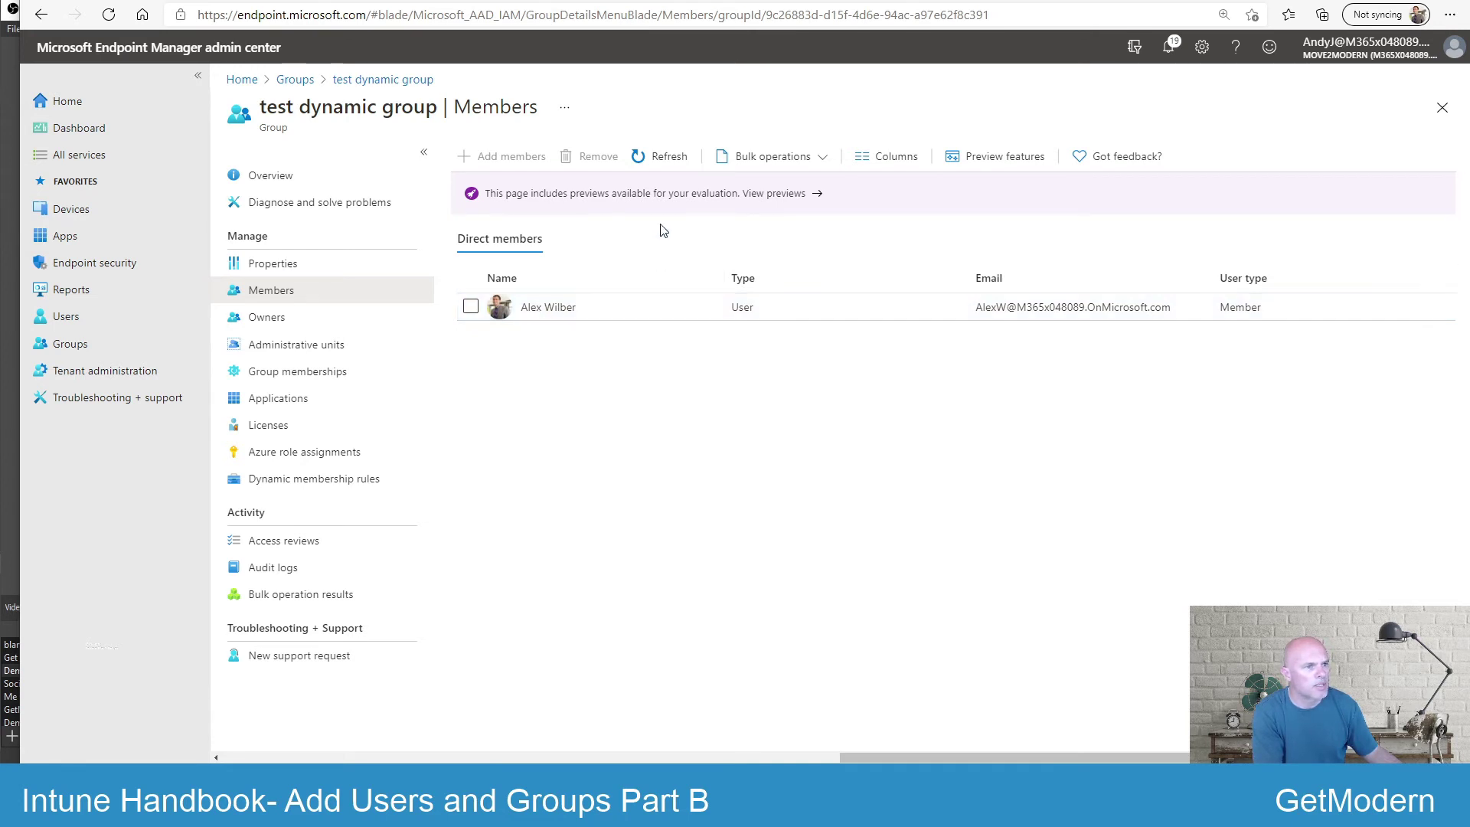
left_click(669, 160)
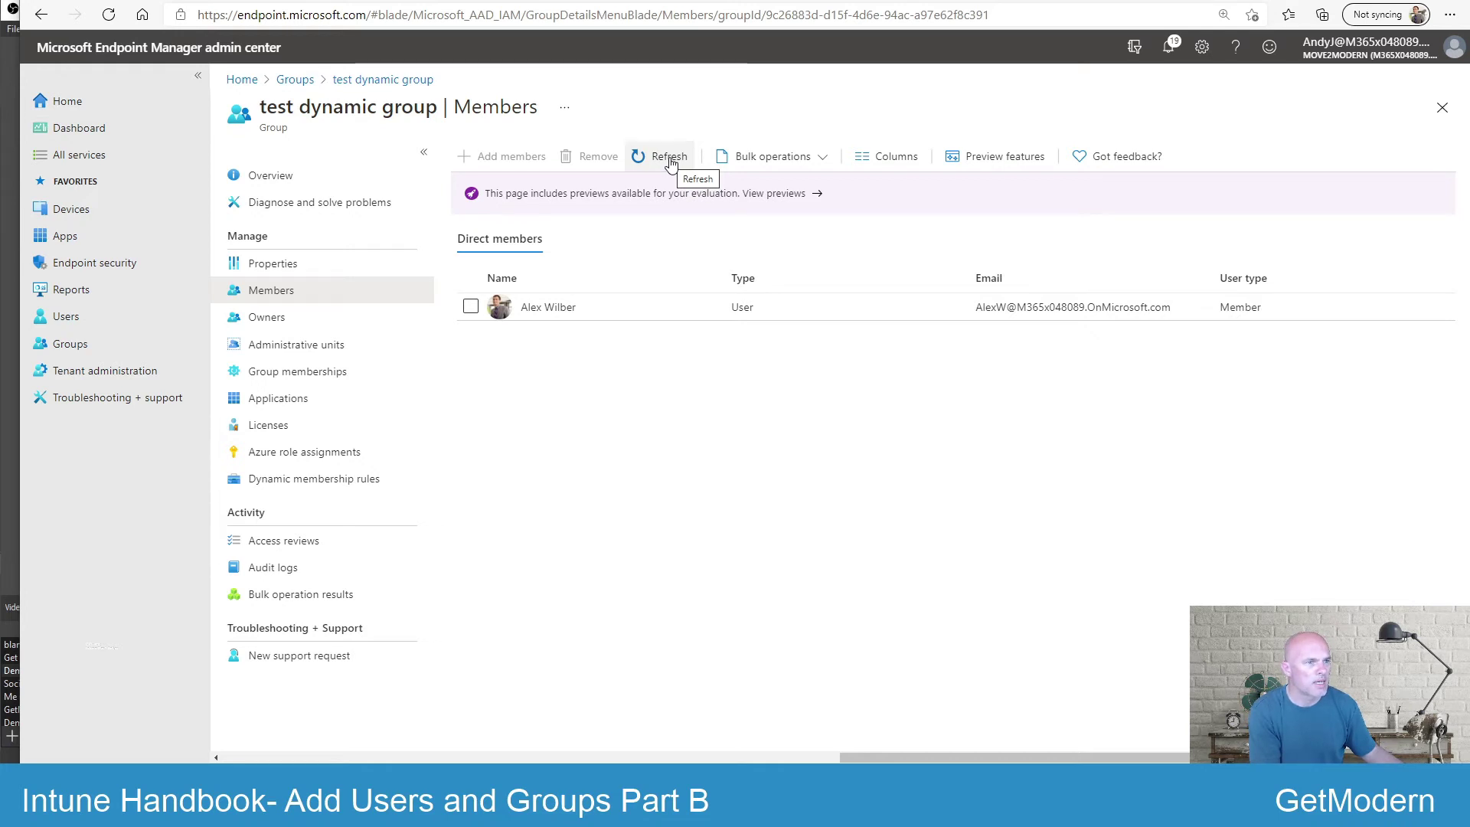
left_click(669, 159)
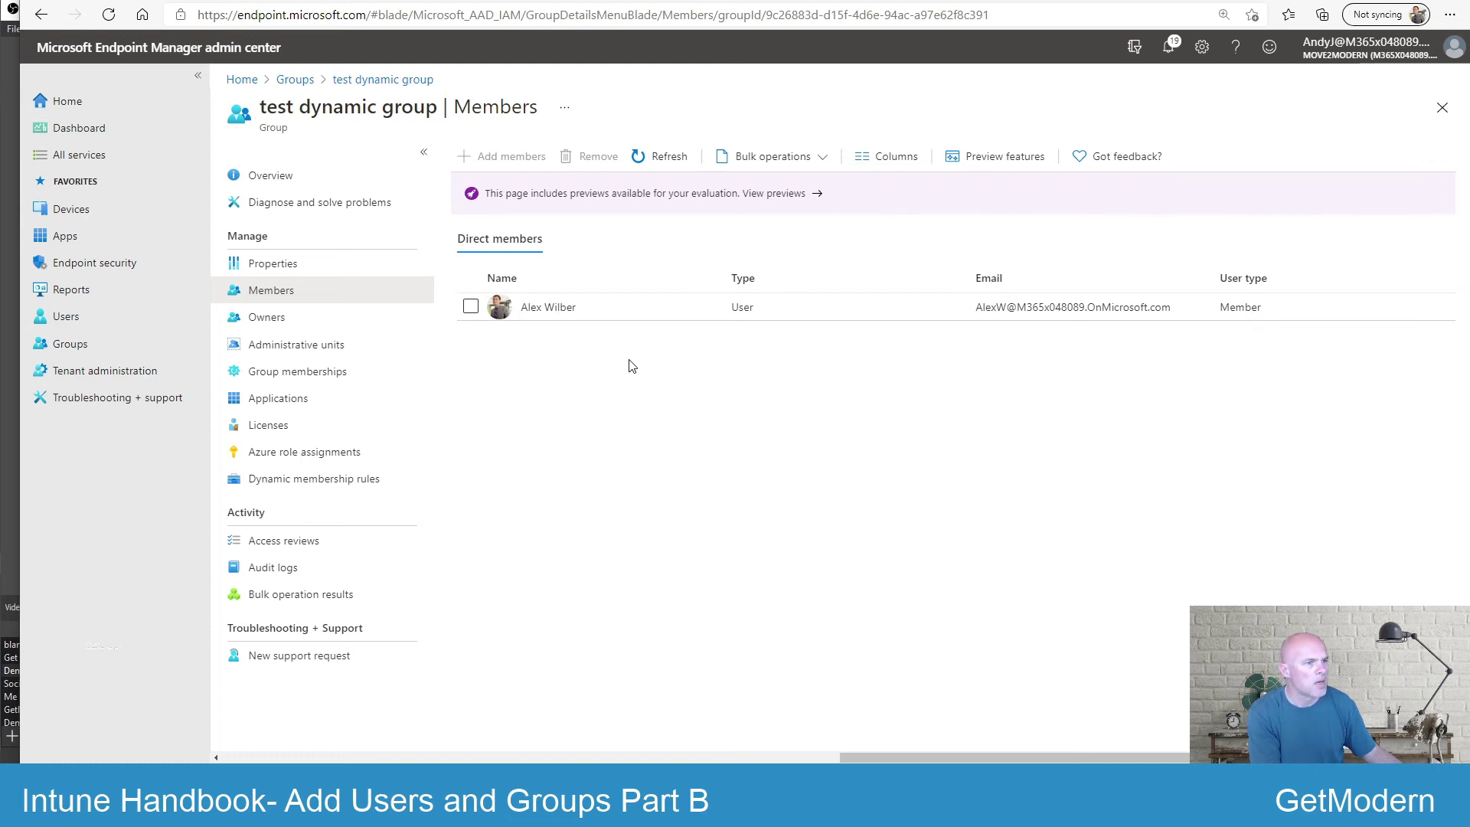
left_click(108, 358)
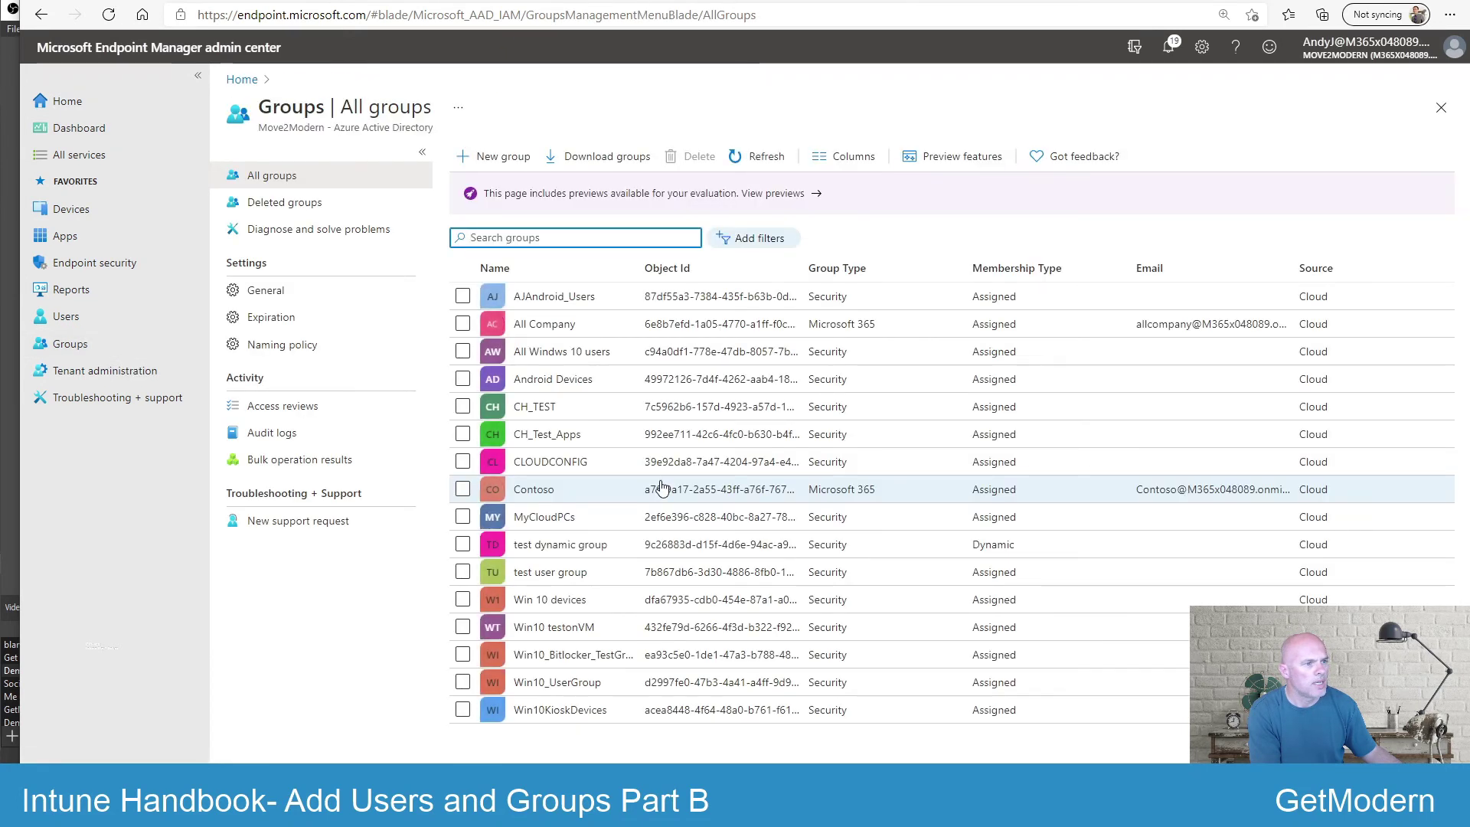
Delete 'test user group' from the All groups list.
left_click(540, 576)
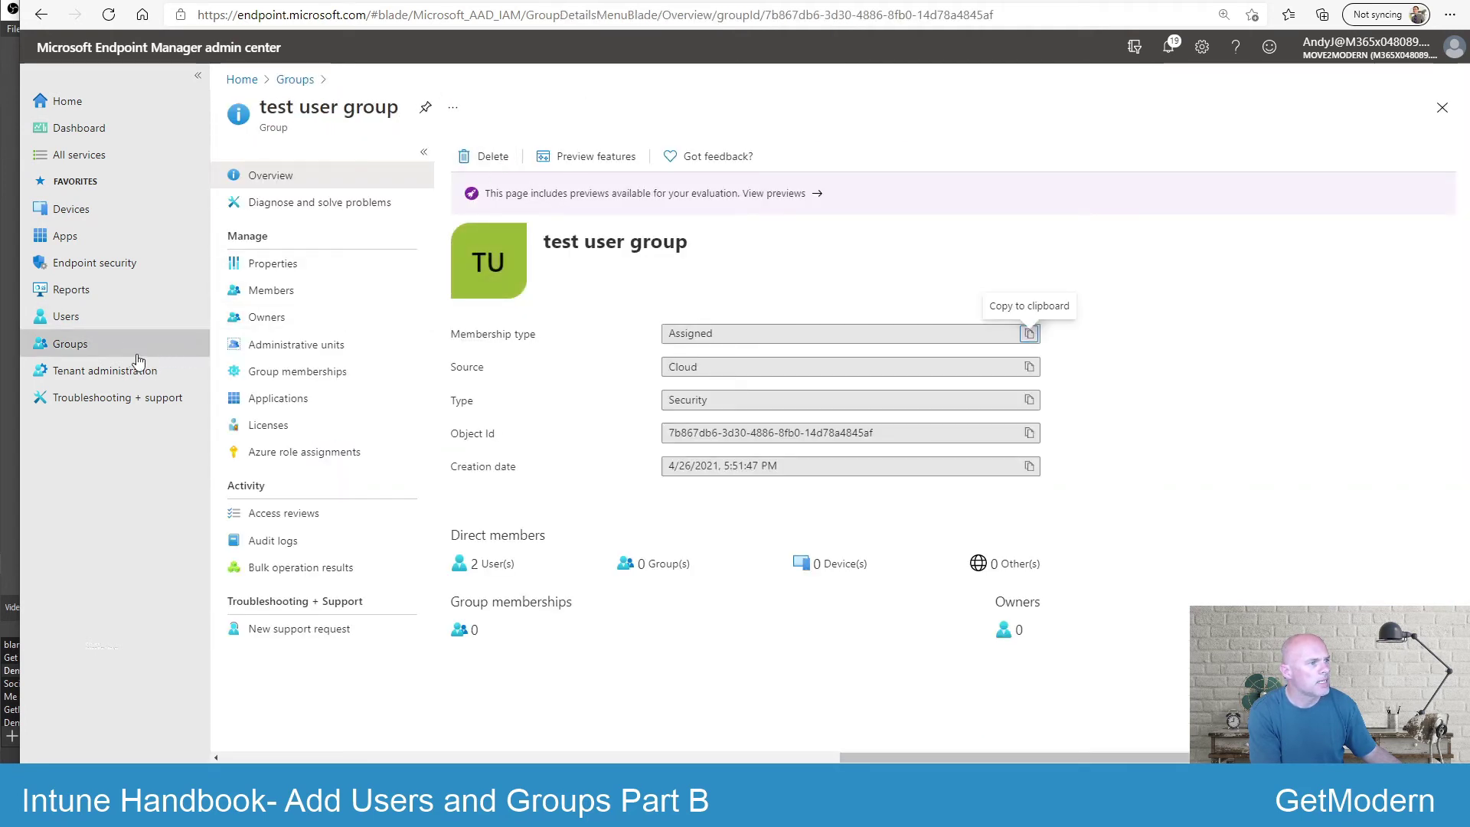
left_click(295, 80)
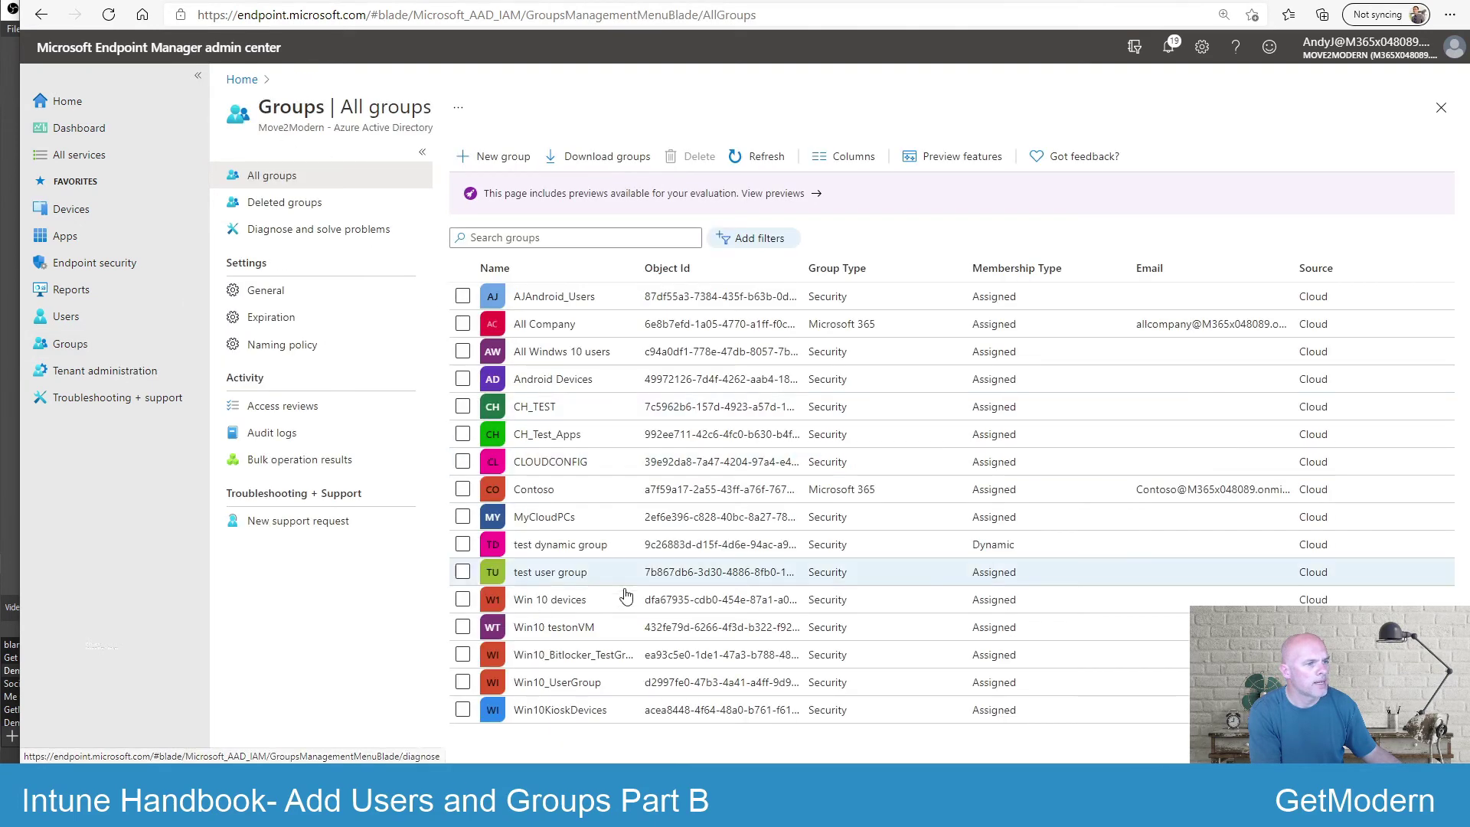
left_click(462, 571)
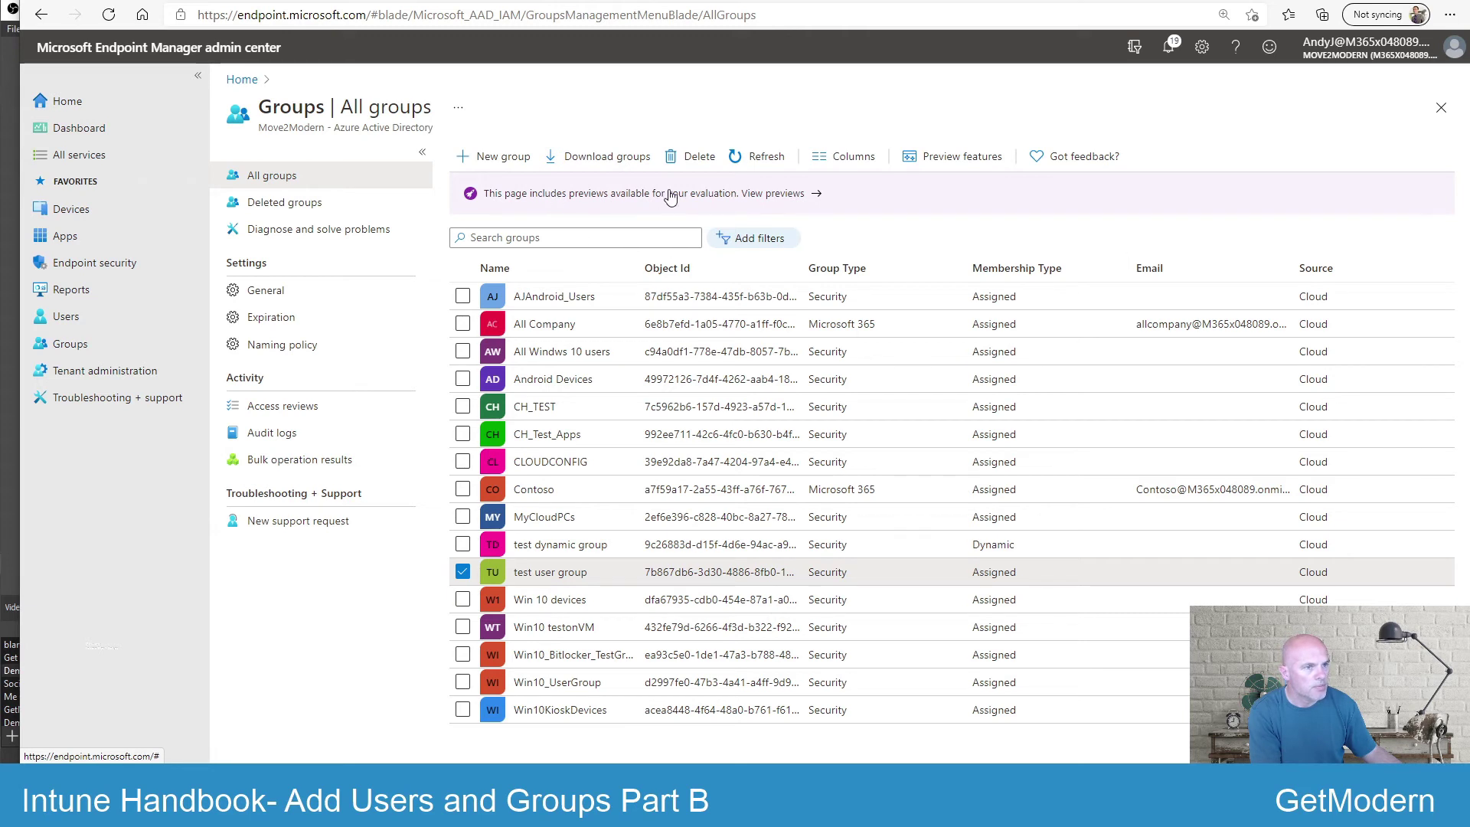
left_click(703, 161)
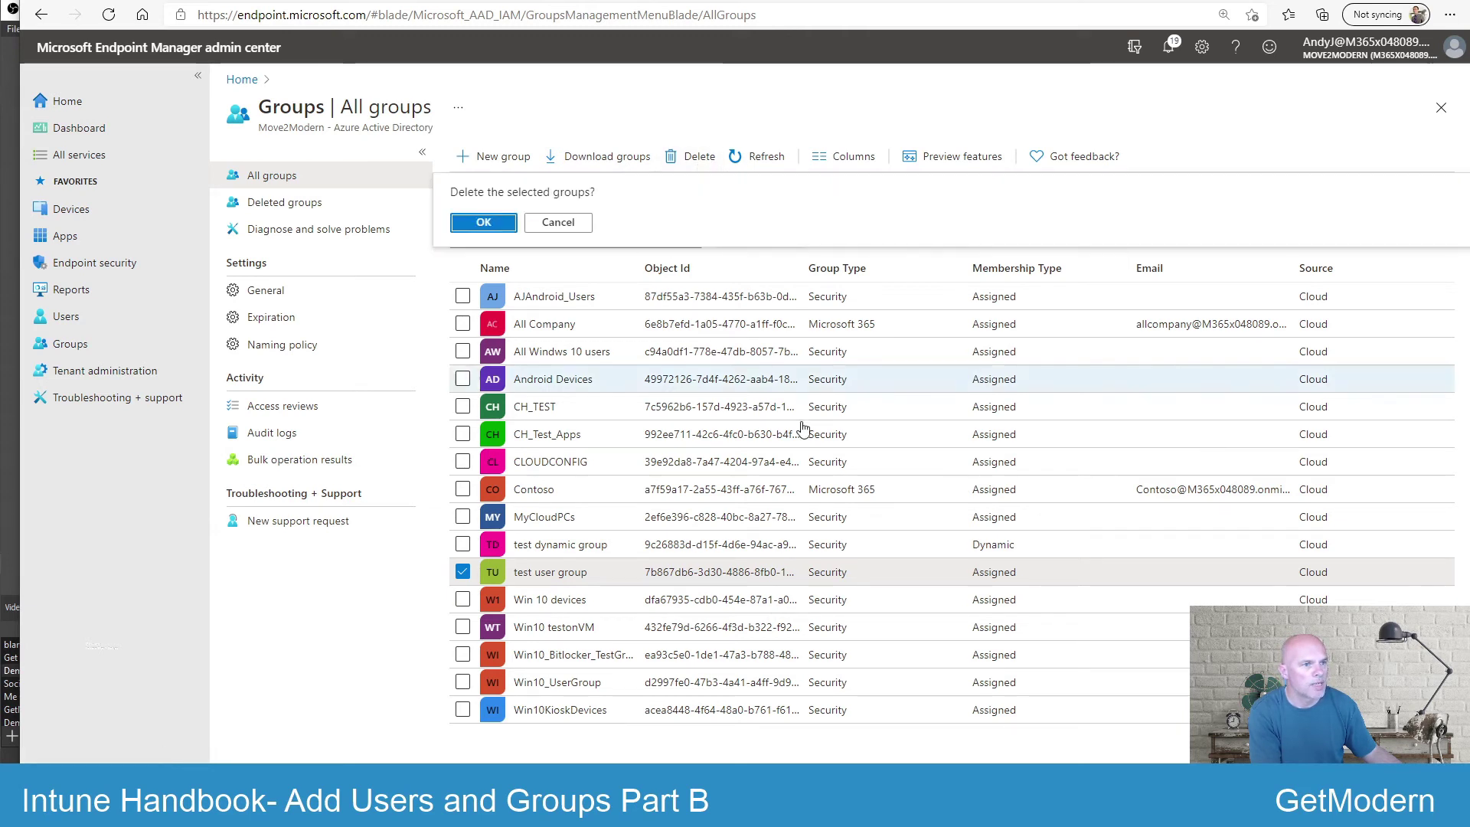
left_click(482, 223)
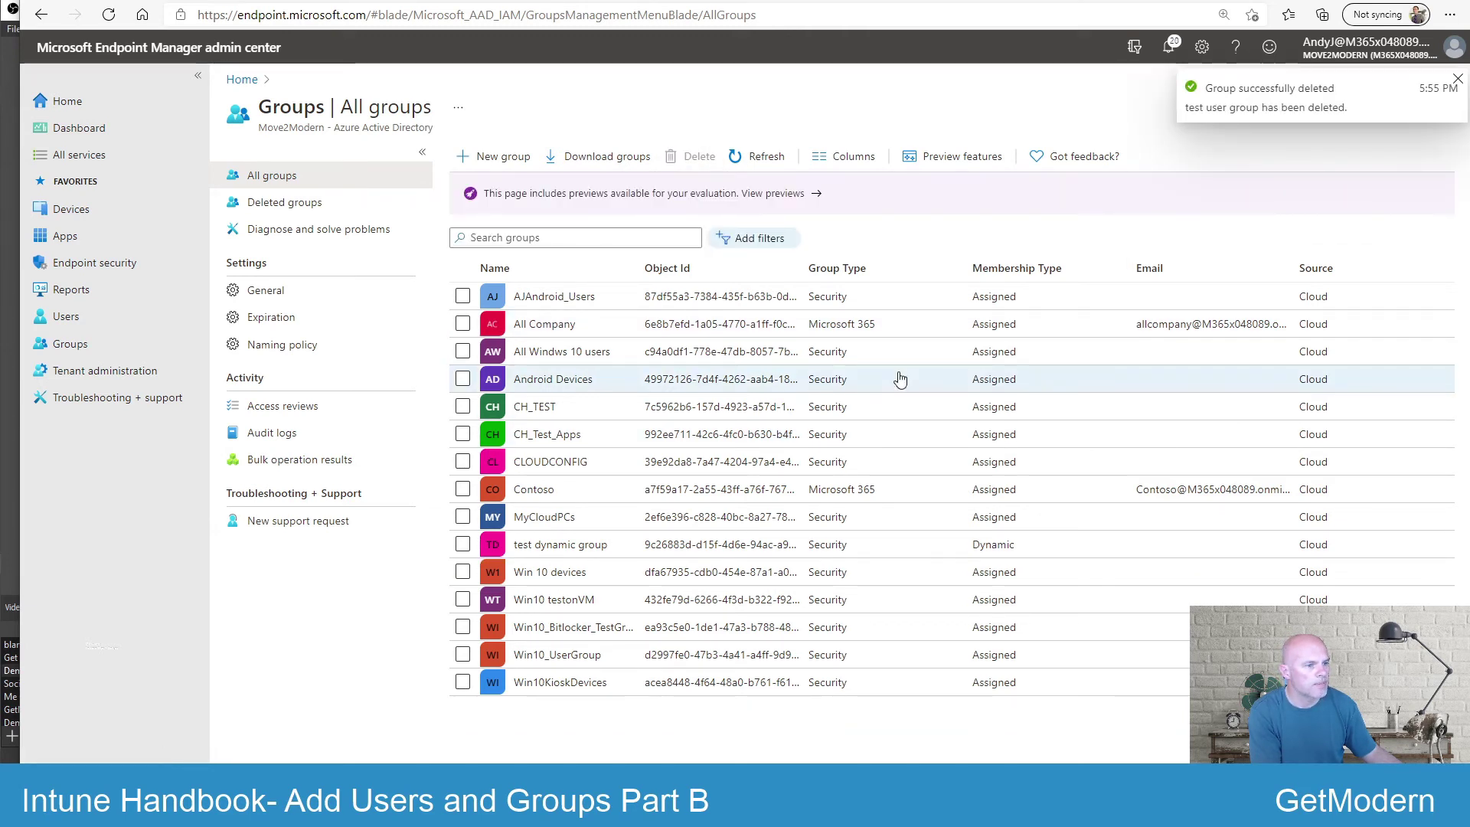
Open test dynamic group's Members and refresh the list.
left_click(560, 544)
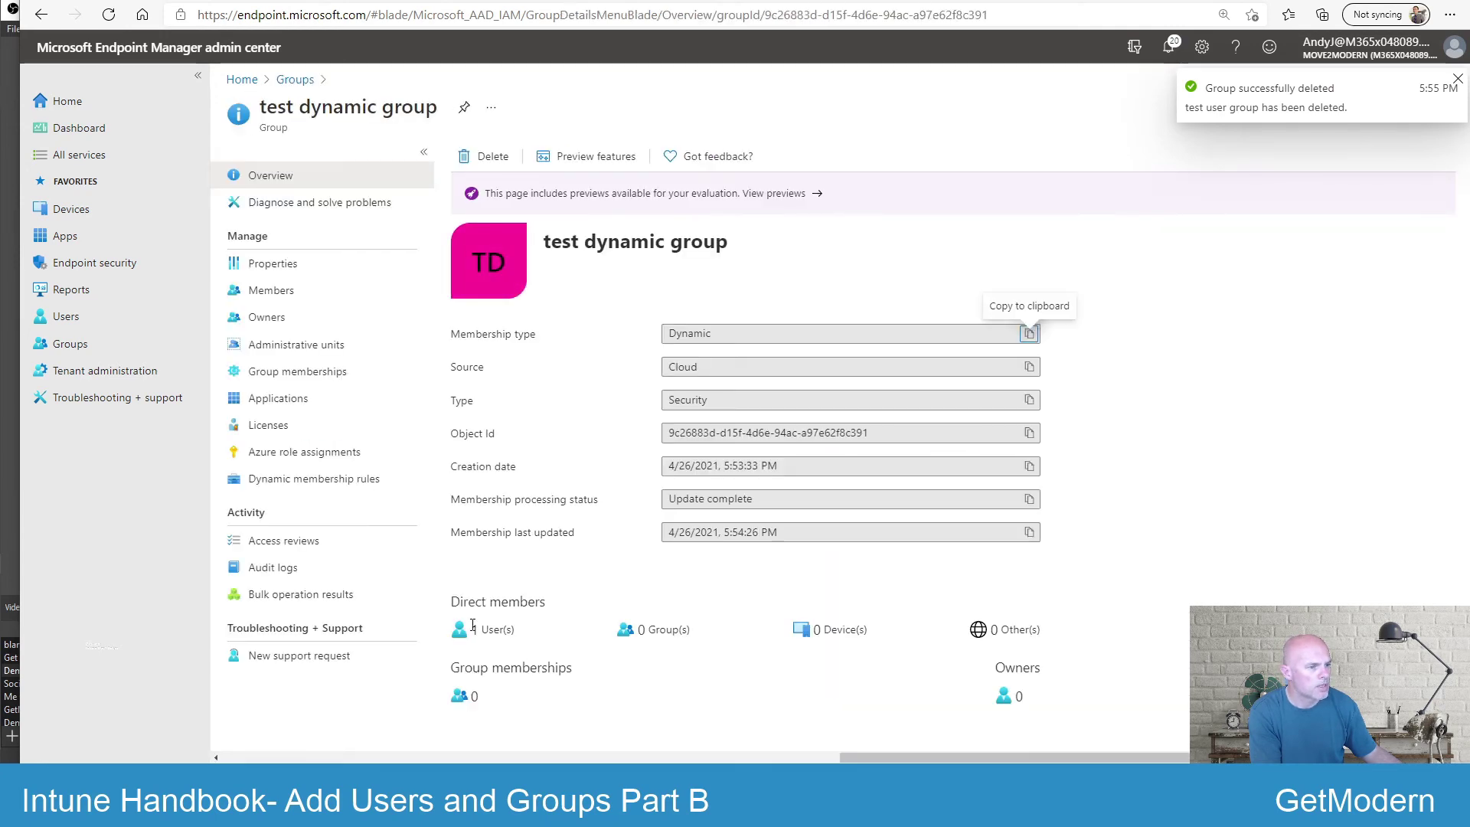
left_click(299, 297)
left_click(659, 157)
key("ctrl+Tab")
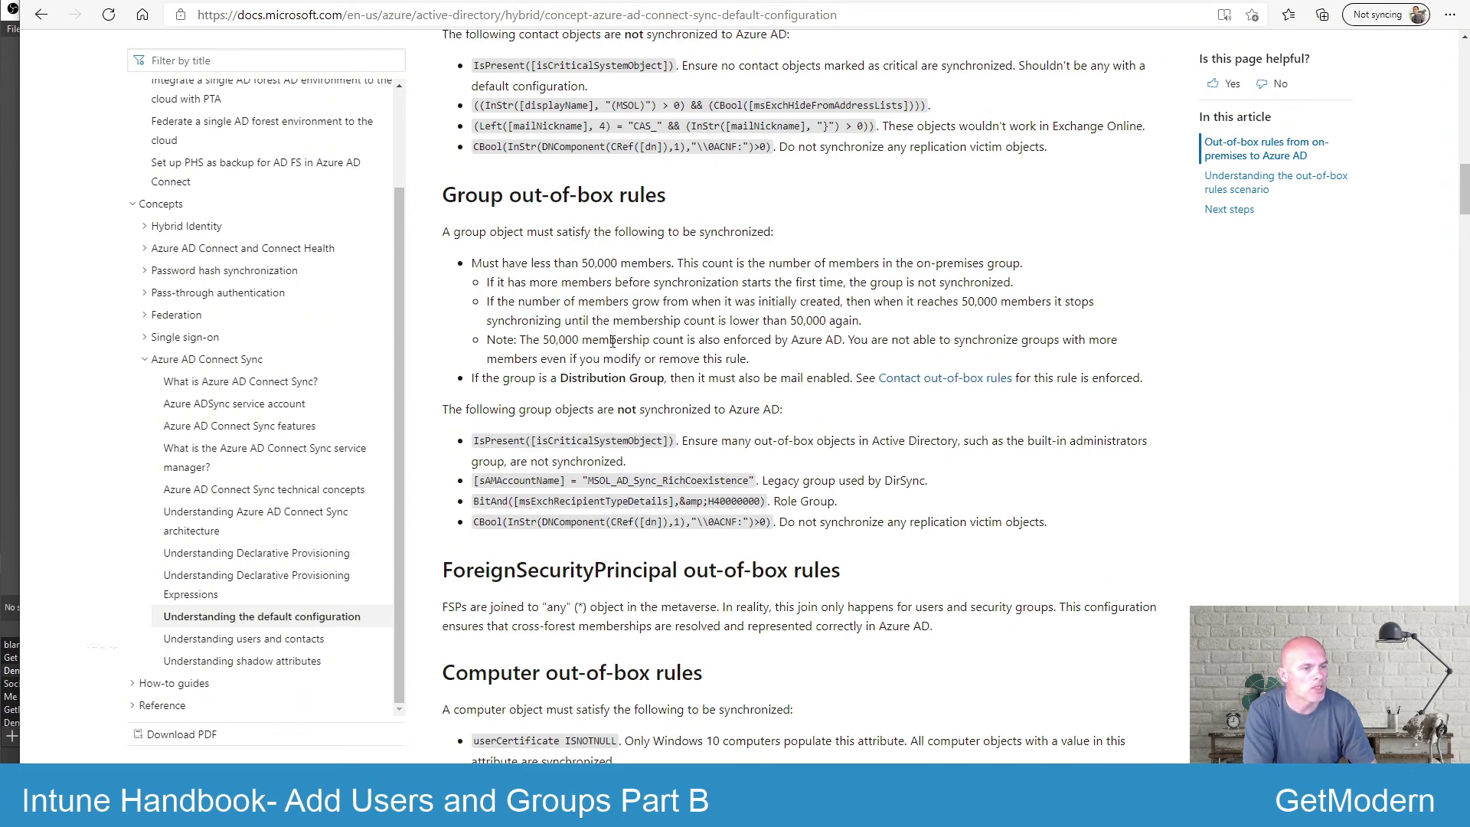
key("alt+Left")
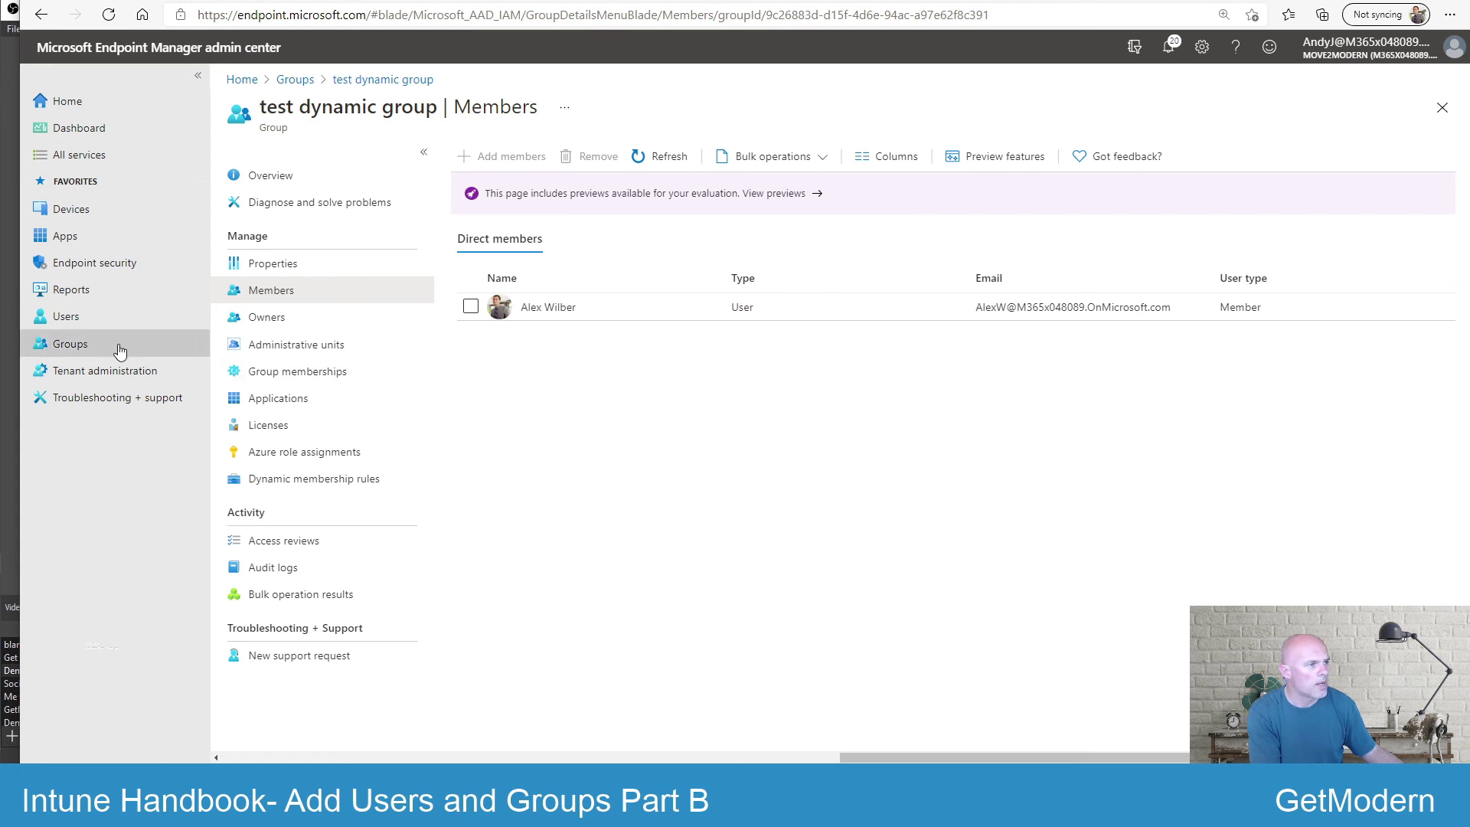
Return to All groups to confirm 'test dynamic group' is listed with Dynamic membership.
left_click(173, 357)
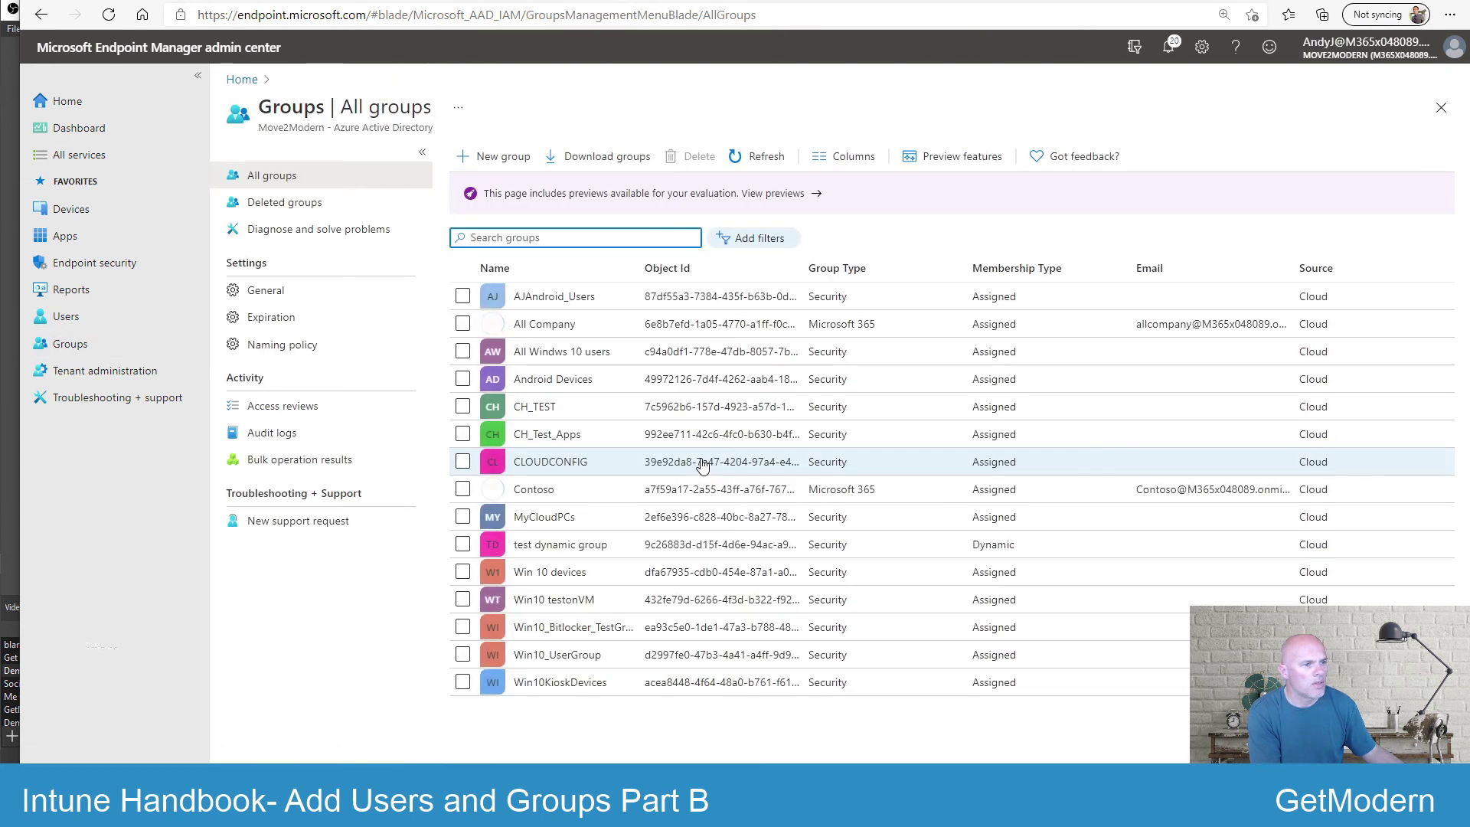